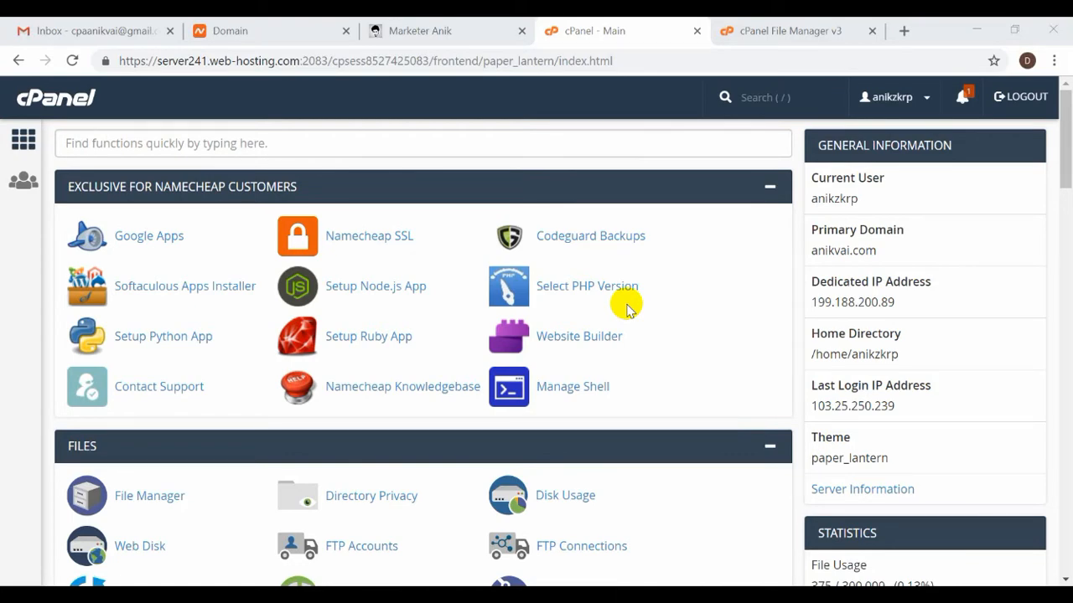
Note the 0 / 30 email accounts used on the dashboard and open Email Accounts.
{"action": "scroll", "coordinate": [628, 309], "scroll_direction": "down", "scroll_amount": 4}
{"action": "scroll", "coordinate": [628, 309], "scroll_direction": "down", "scroll_amount": 5}
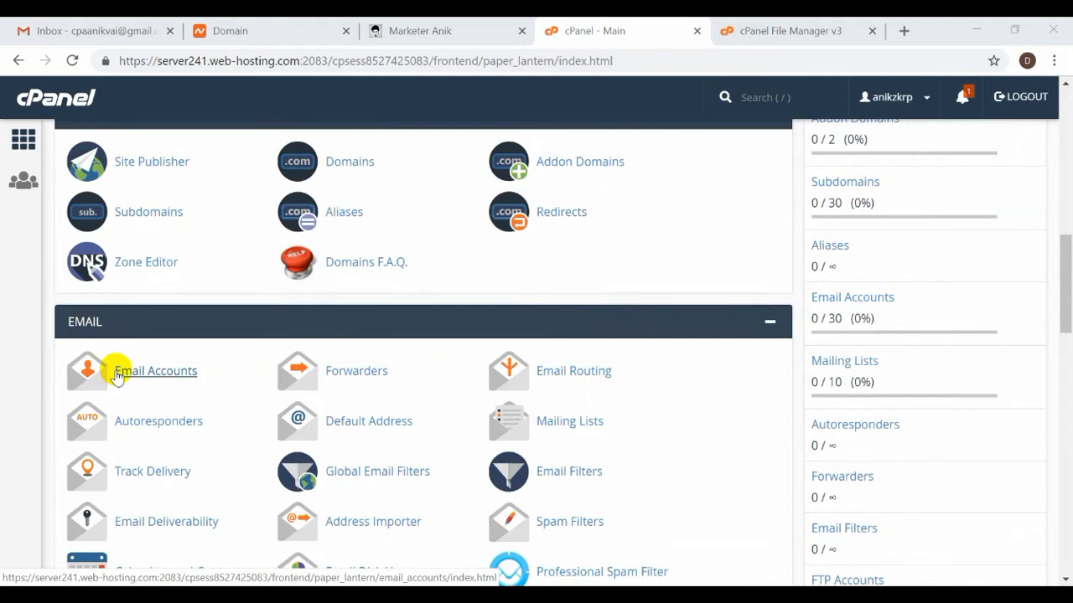
{"action": "left_click_drag", "start_coordinate": [844, 318], "coordinate": [810, 326]}
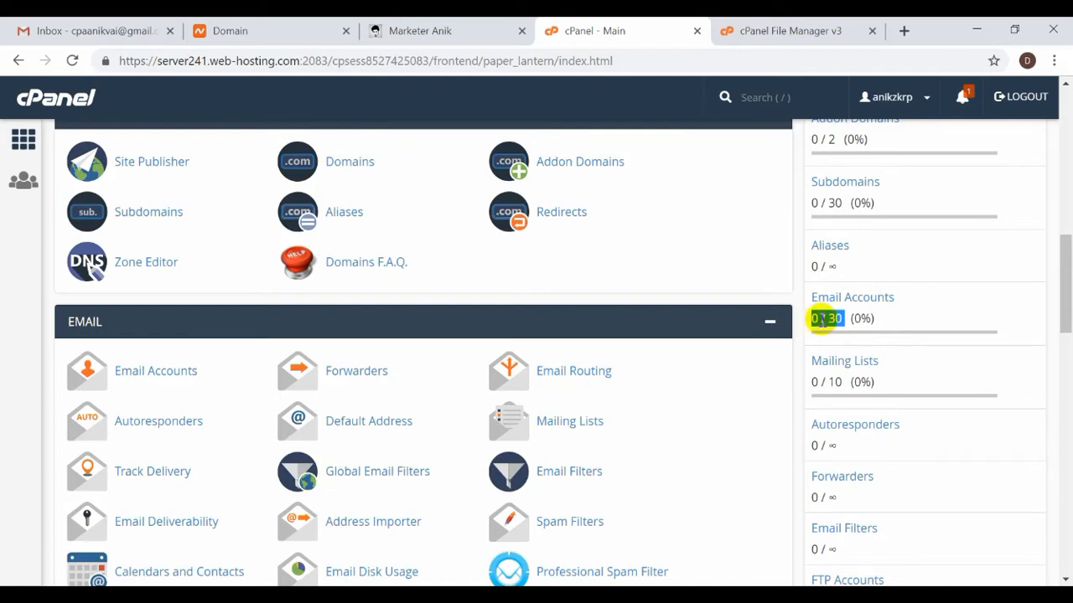
{"action": "left_click", "coordinate": [839, 317]}
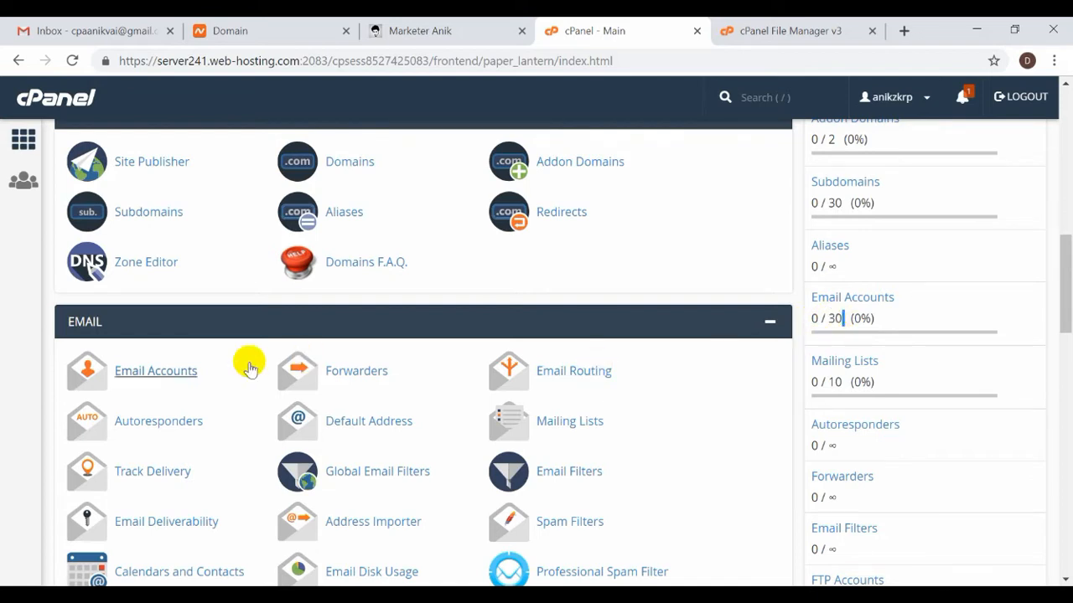
{"action": "left_click", "coordinate": [169, 374]}
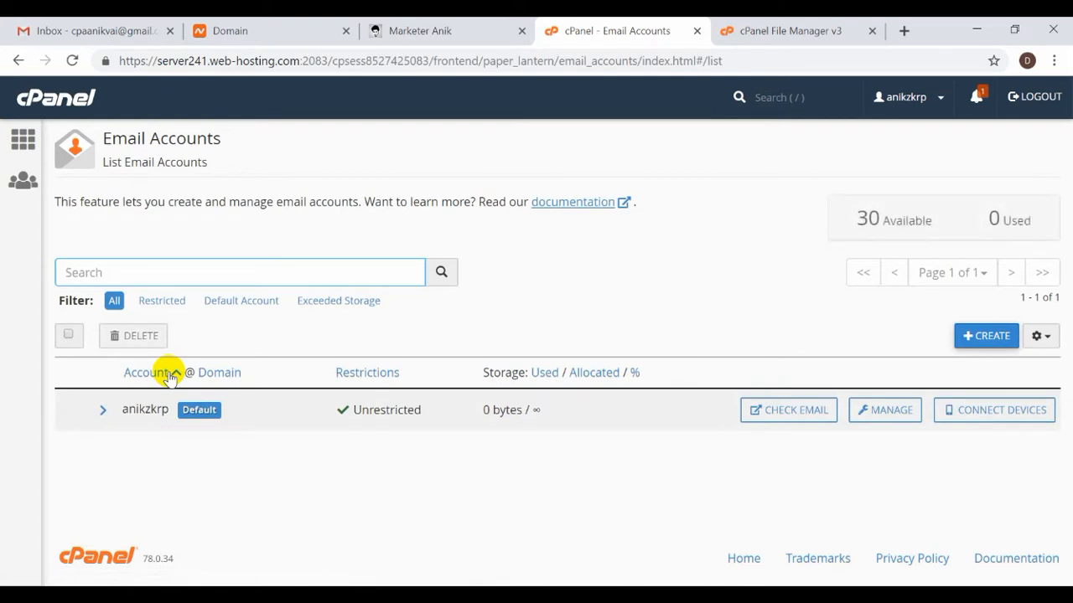
Review the Email Accounts list: only the default account, 30 available and 0 used.
{"action": "left_click", "coordinate": [222, 342]}
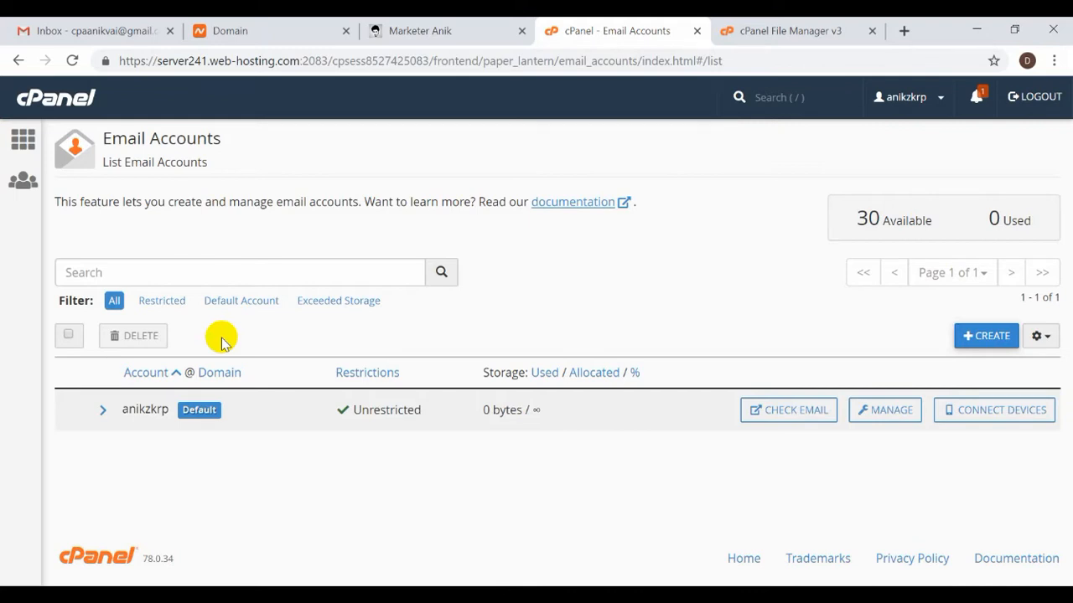
{"action": "key", "text": "ctrl"}
{"action": "key", "text": "ctrl"}
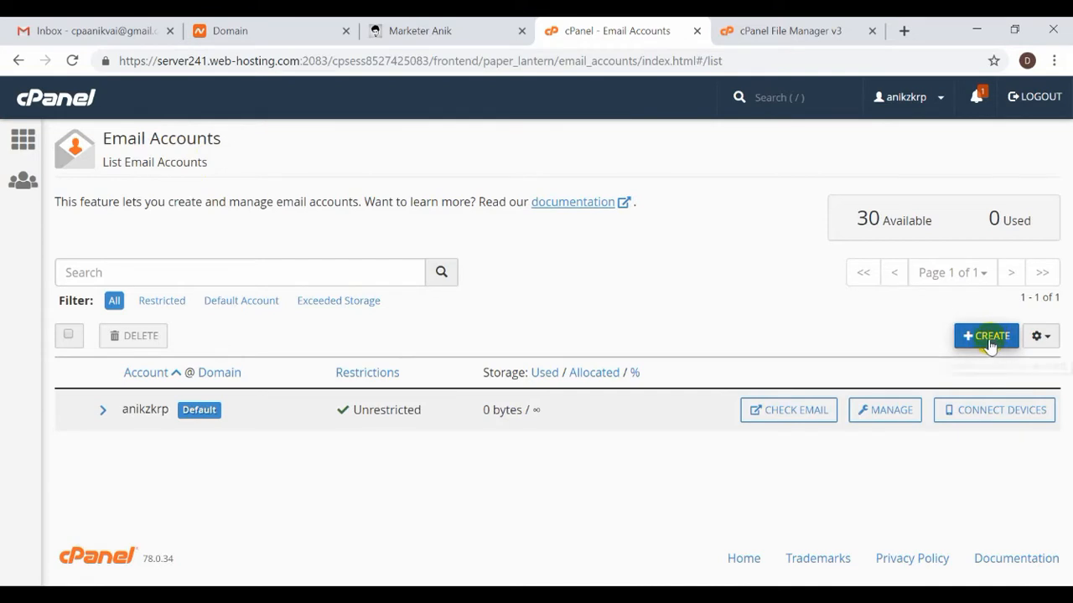
{"action": "key", "text": "ctrl"}
{"action": "key", "text": "ctrl"}
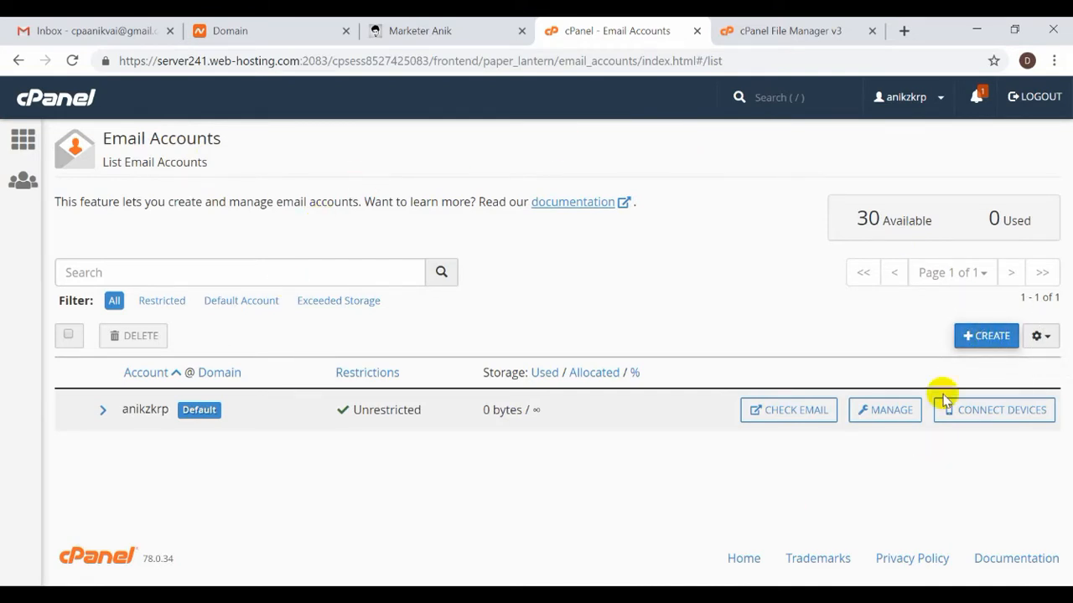
{"action": "left_click", "coordinate": [945, 99]}
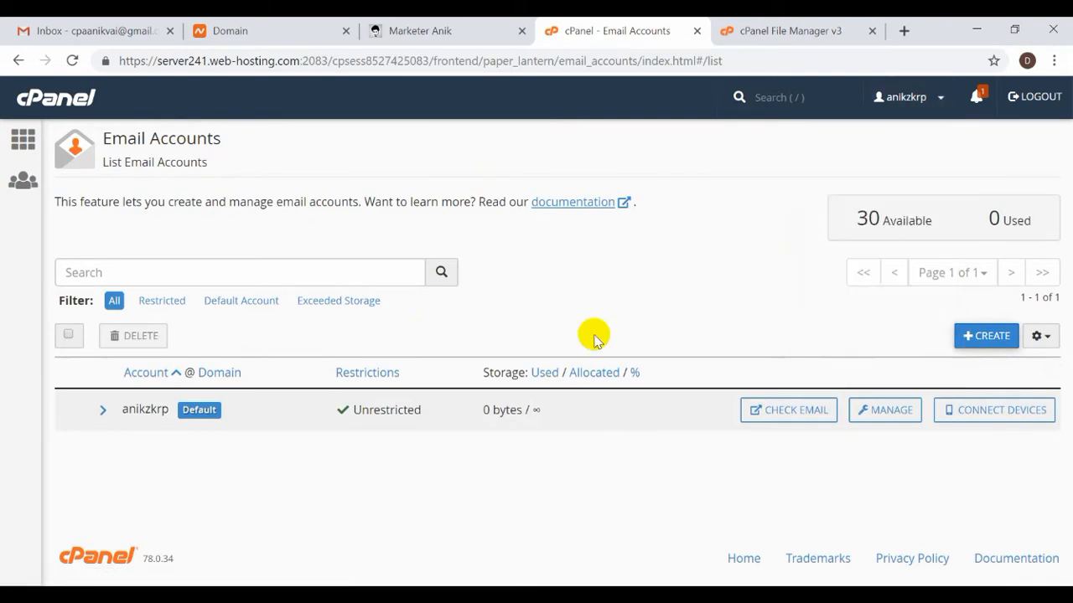
{"action": "left_click", "coordinate": [985, 340]}
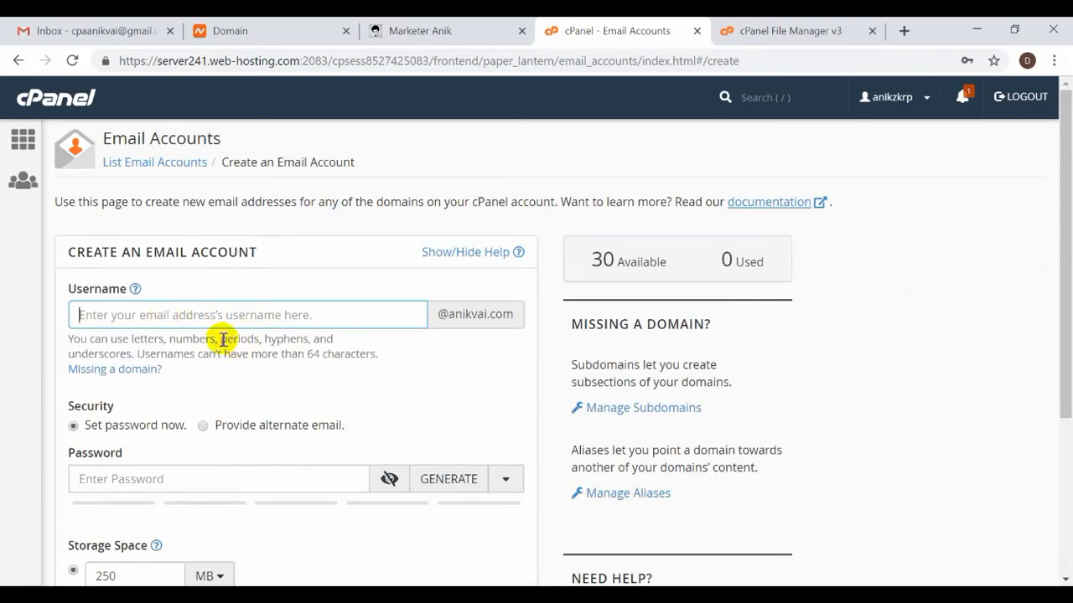
{"action": "scroll", "coordinate": [209, 316], "scroll_direction": "down", "scroll_amount": 1}
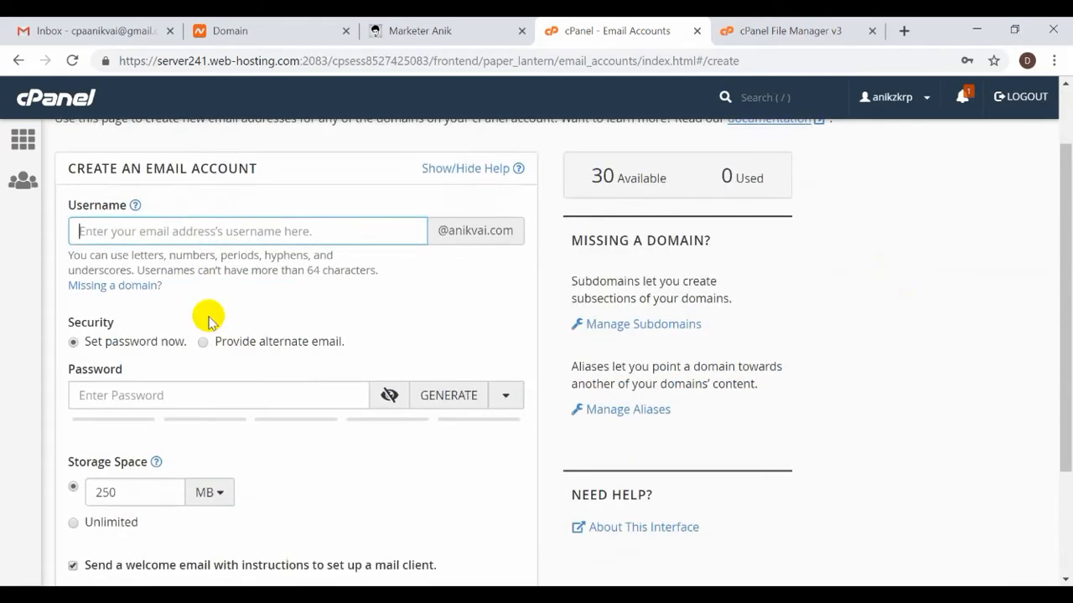
{"action": "scroll", "coordinate": [205, 401], "scroll_direction": "down", "scroll_amount": 1}
{"action": "scroll", "coordinate": [205, 400], "scroll_direction": "down", "scroll_amount": 2}
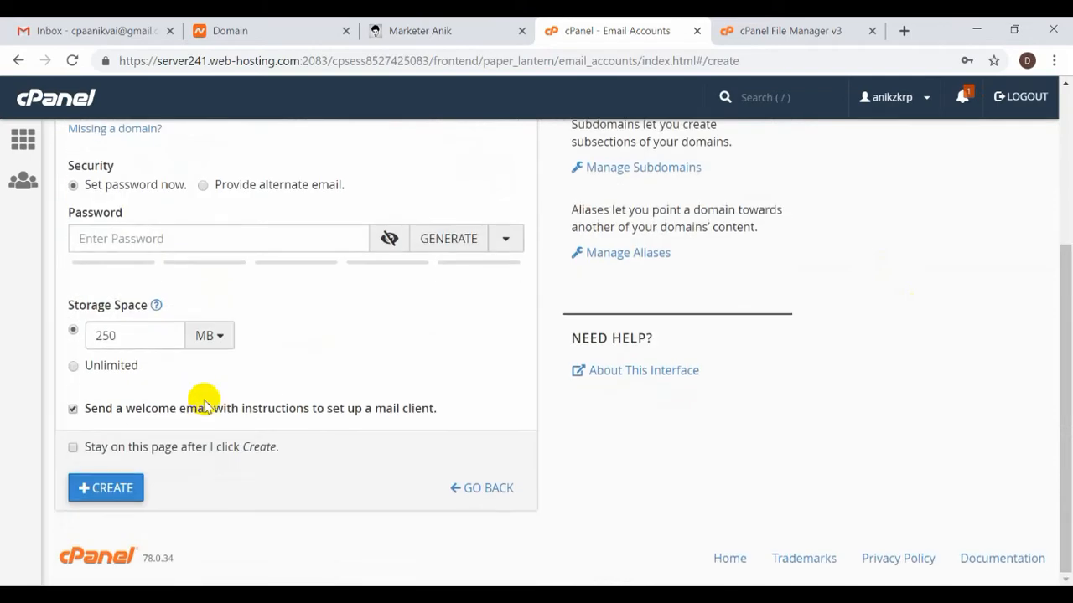
{"action": "scroll", "coordinate": [203, 401], "scroll_direction": "up", "scroll_amount": 3}
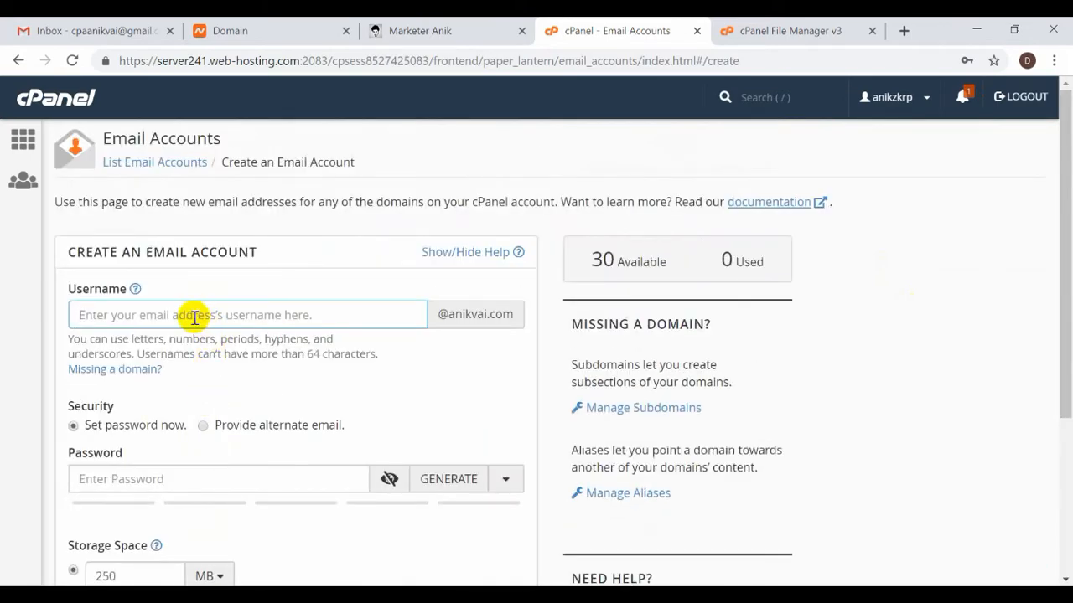
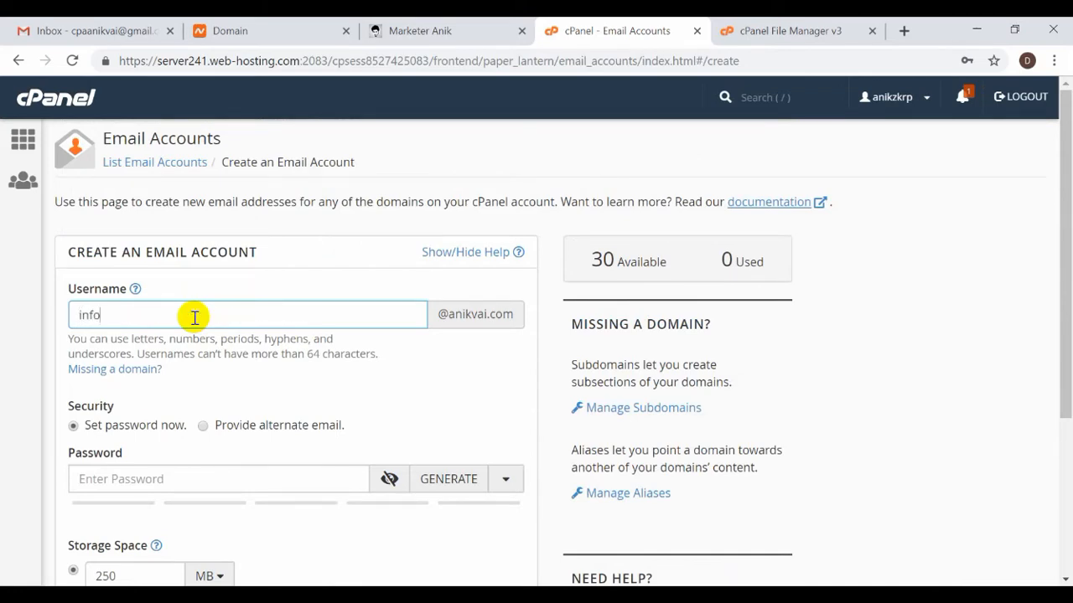
{"action": "left_click", "coordinate": [131, 30]}
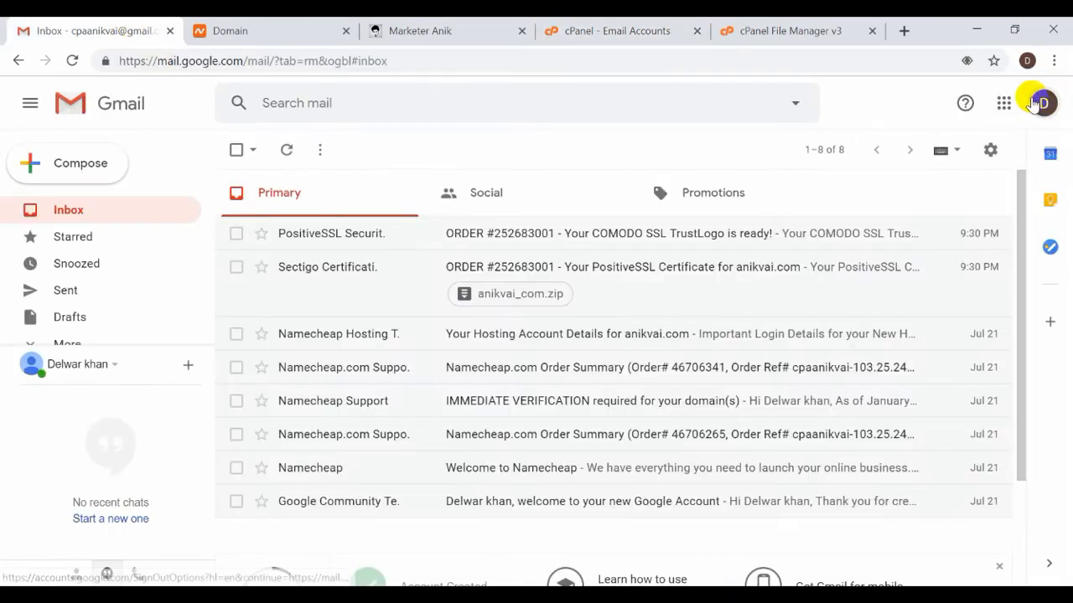
Check the signed-in Google account, close the File Manager tab, and return to the creation form.
{"action": "left_click", "coordinate": [1034, 103]}
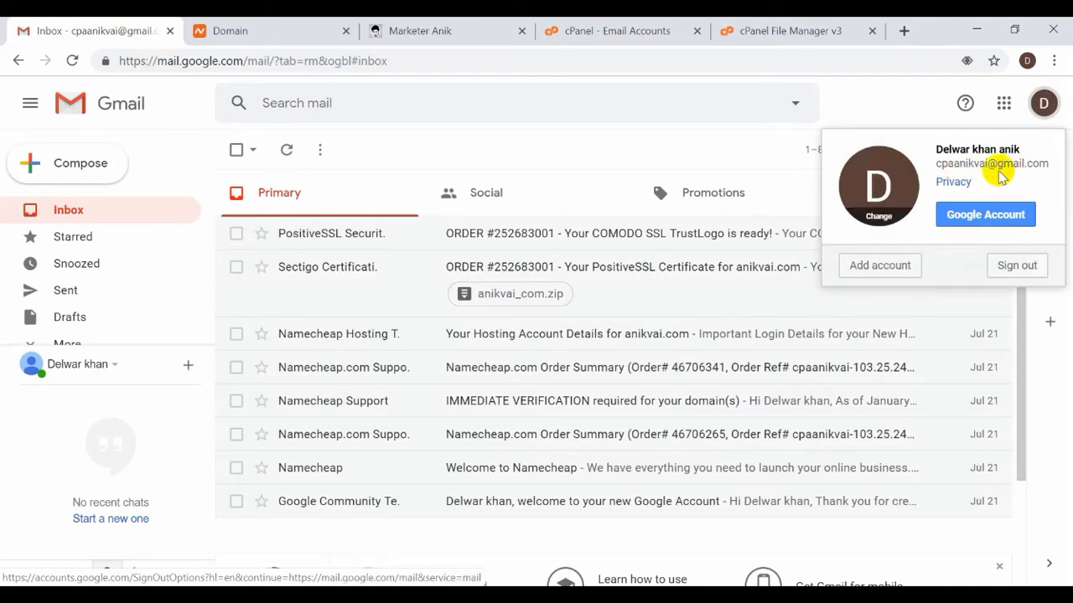
{"action": "left_click", "coordinate": [775, 23]}
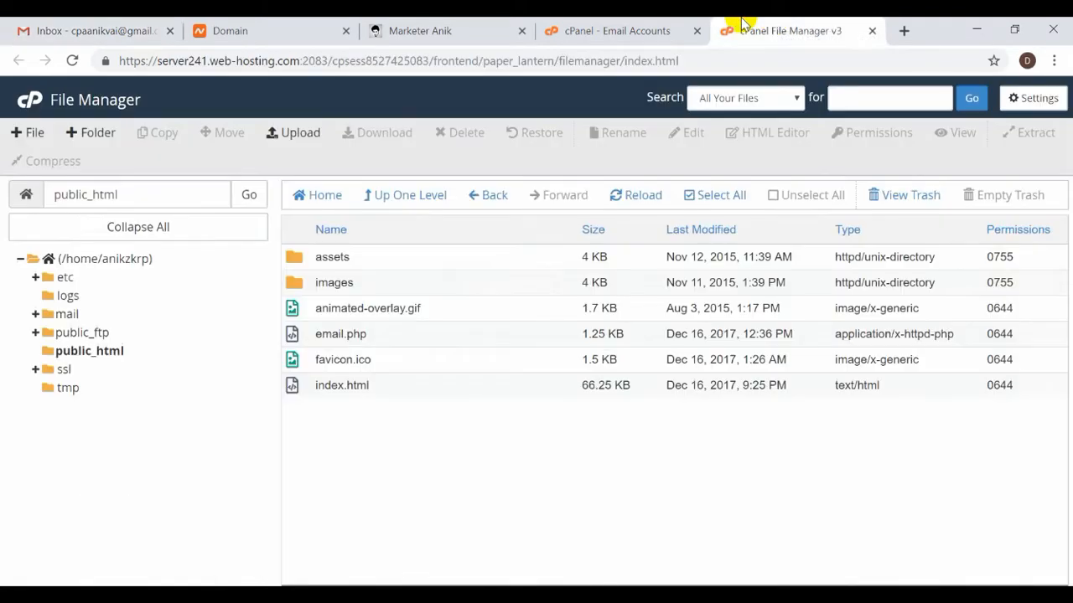
{"action": "left_click", "coordinate": [605, 25]}
{"action": "left_click", "coordinate": [871, 32]}
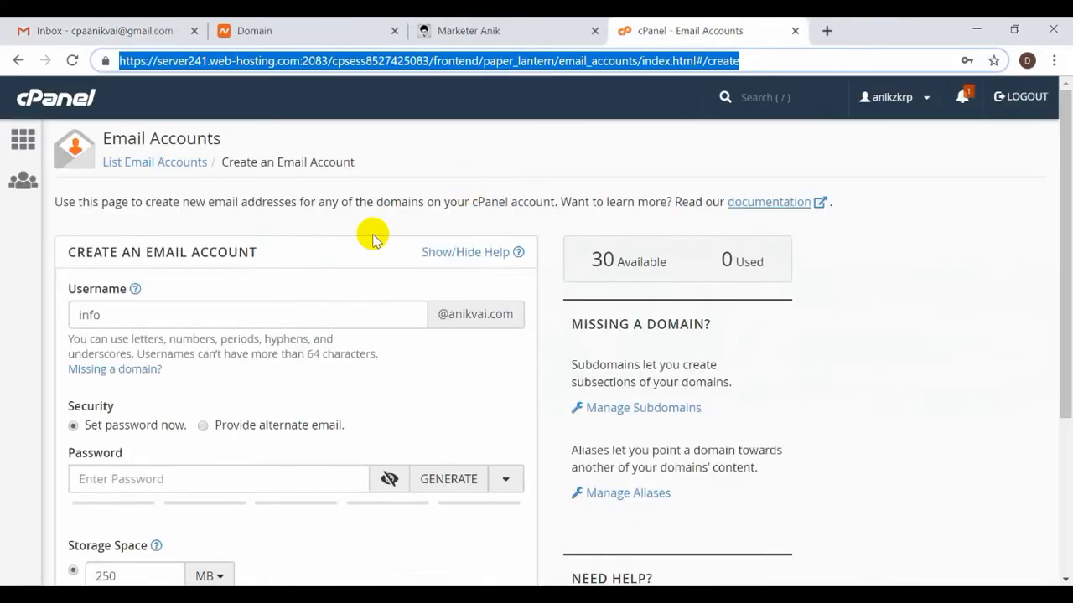
{"action": "left_click", "coordinate": [155, 315]}
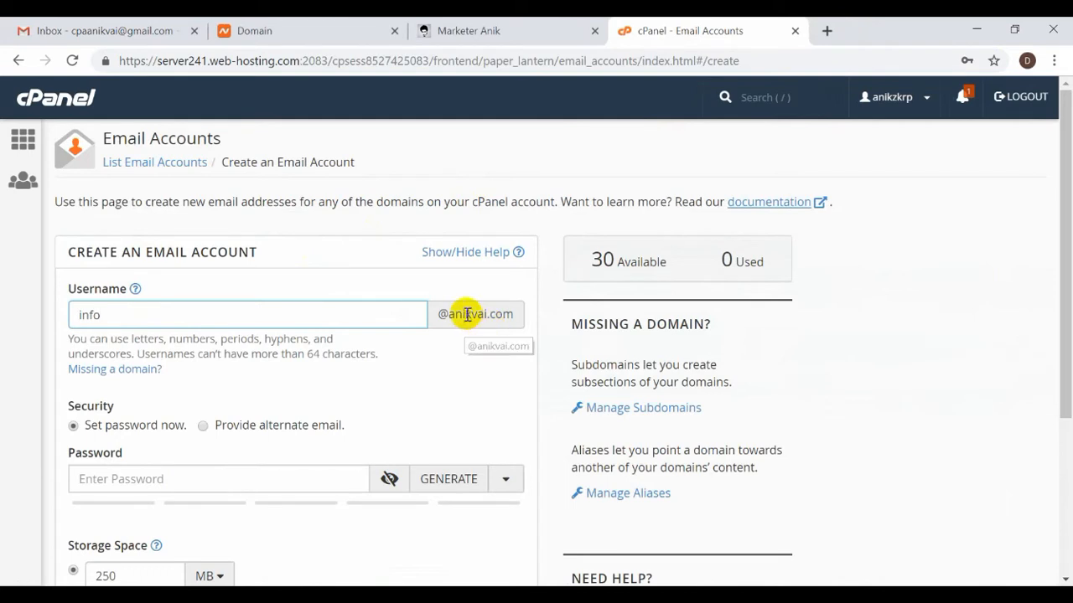
{"action": "left_click_drag", "start_coordinate": [447, 314], "coordinate": [522, 315]}
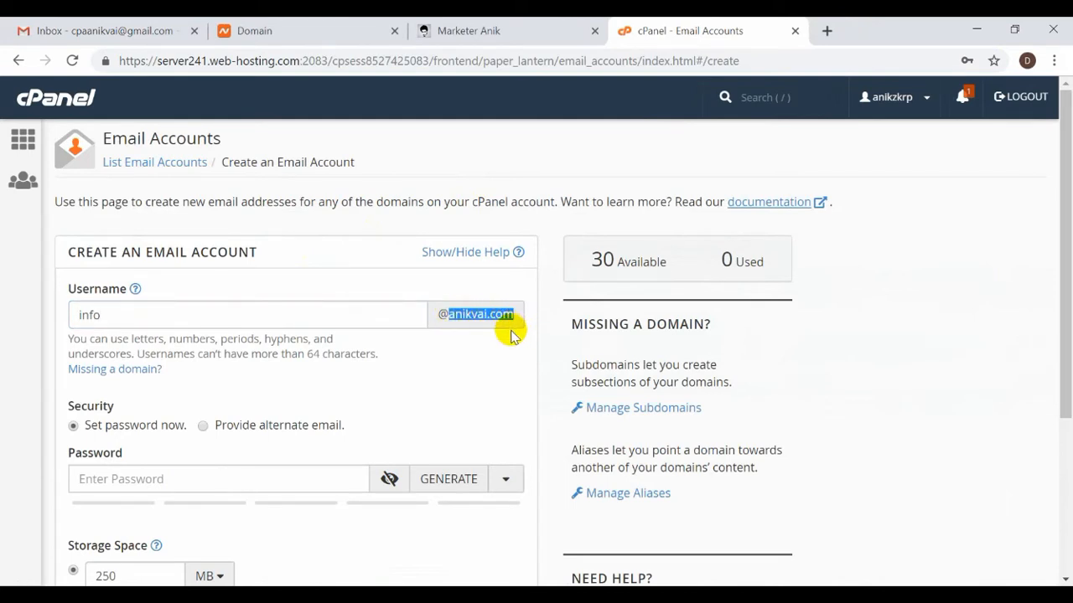
{"action": "left_click", "coordinate": [153, 316]}
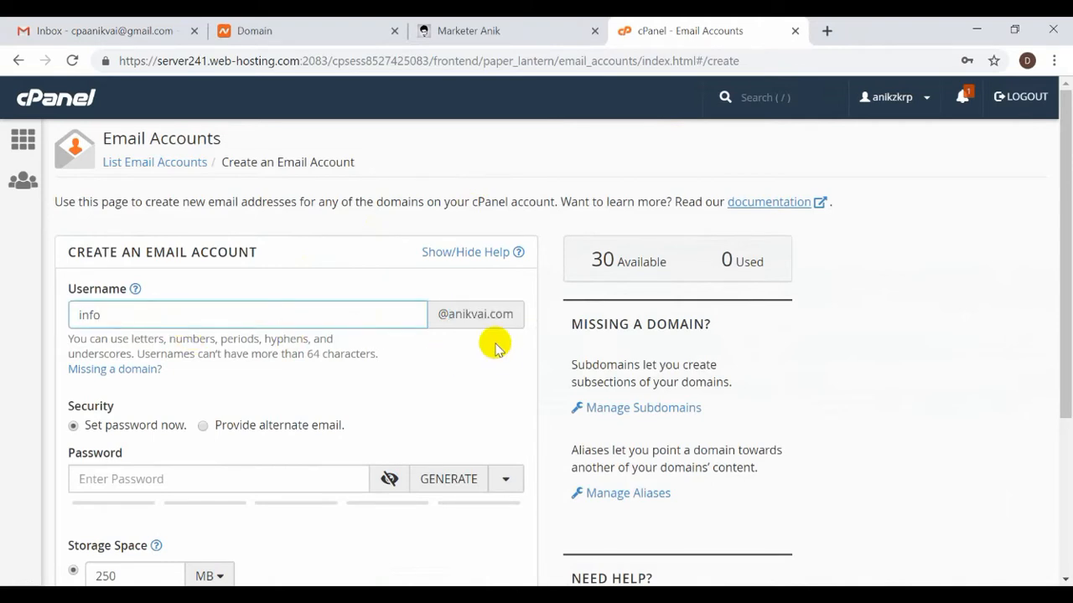
{"action": "scroll", "coordinate": [497, 345], "scroll_direction": "down", "scroll_amount": 2}
Set the mailbox password, finally using a generated strong password.
{"action": "left_click", "coordinate": [197, 315]}
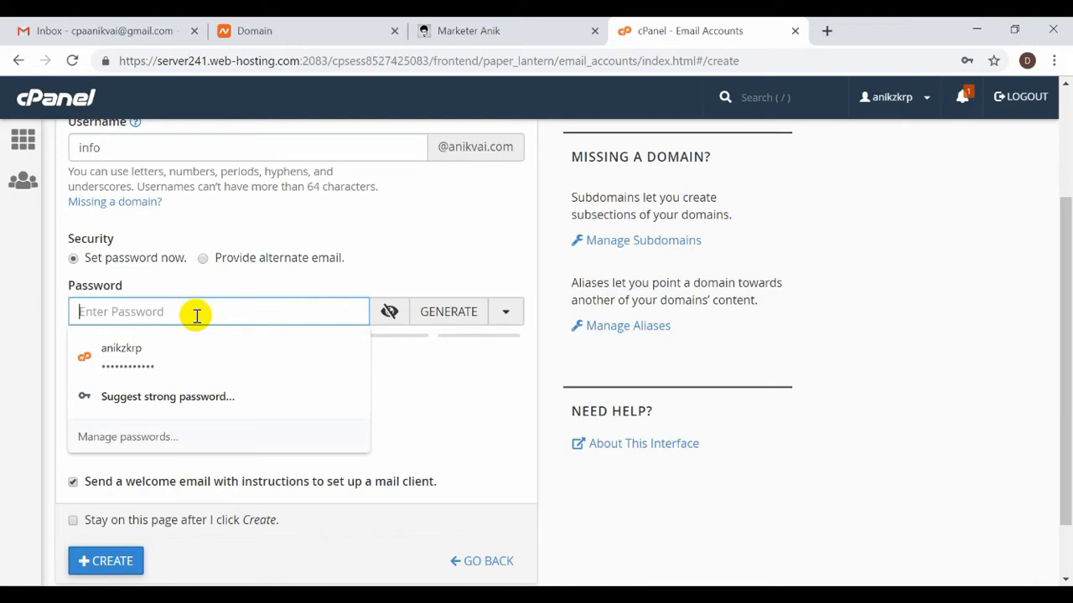
{"action": "type", "text": "********"}
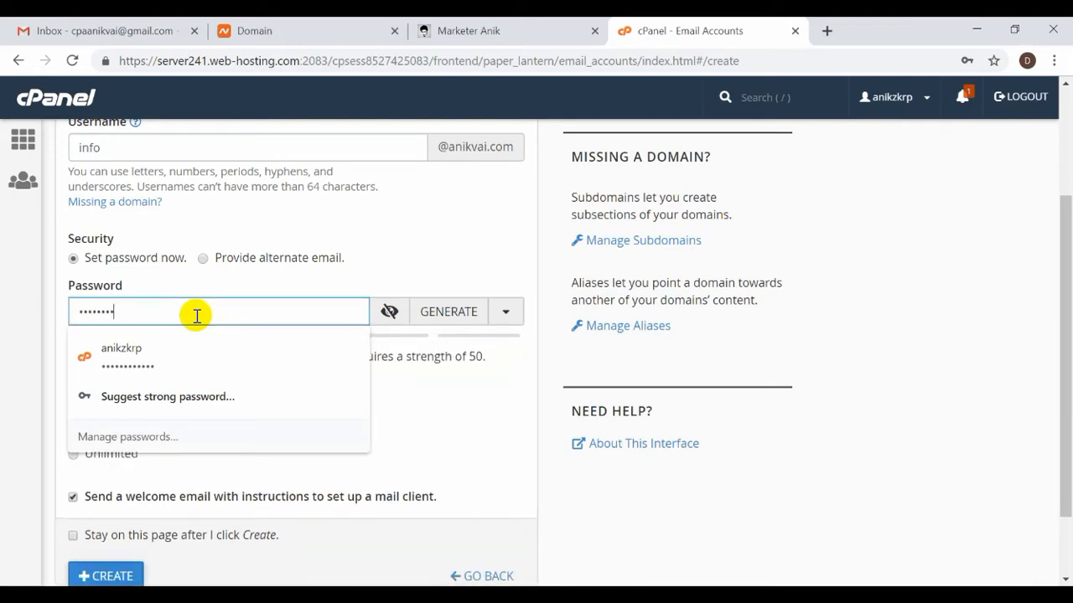
{"action": "left_click", "coordinate": [418, 400]}
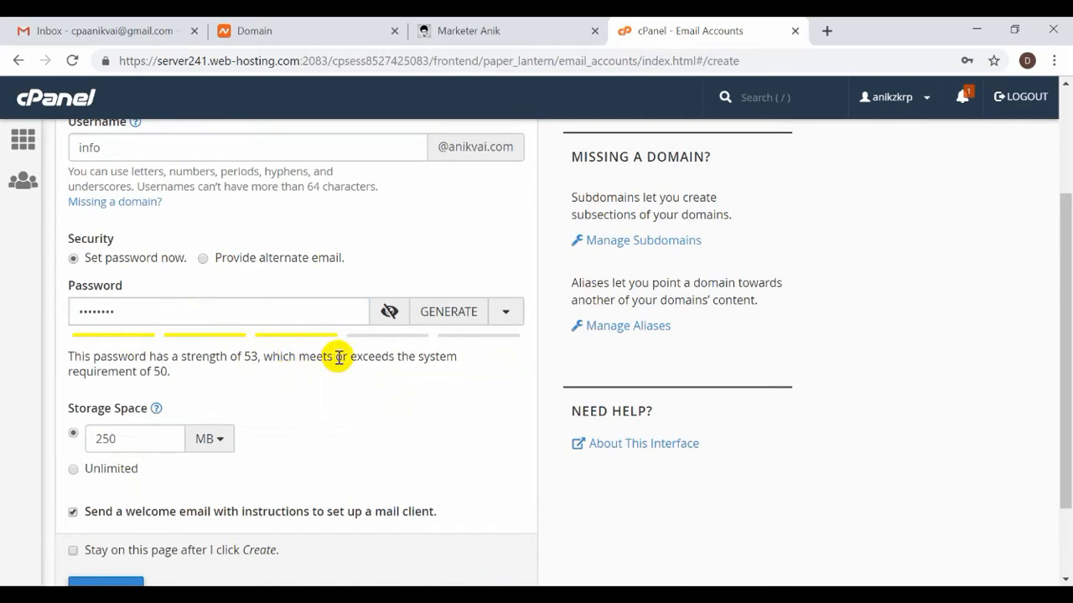
{"action": "left_click", "coordinate": [440, 313]}
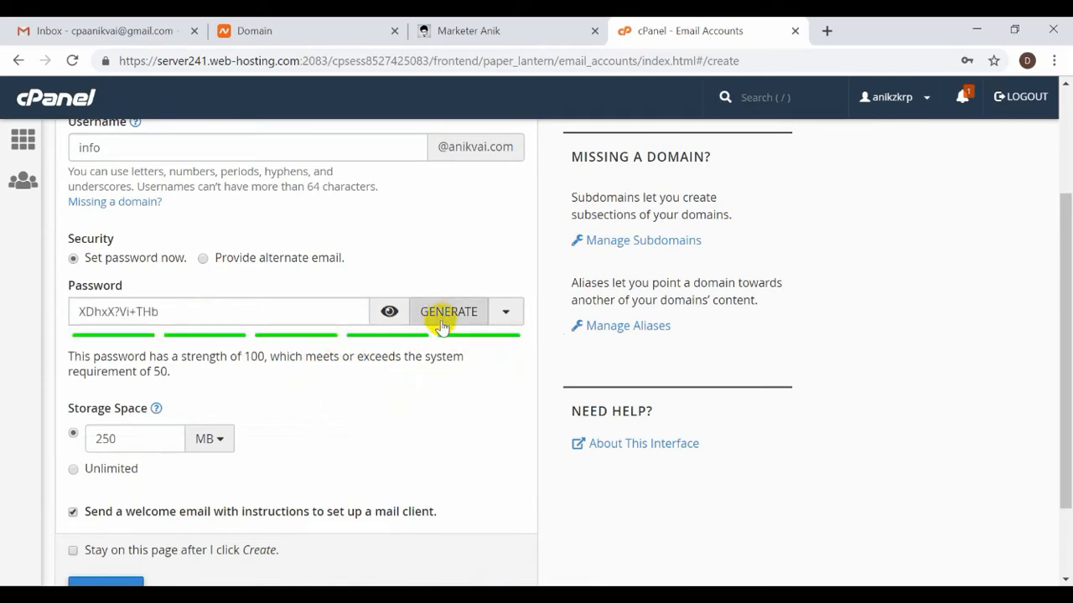
{"action": "left_click", "coordinate": [389, 319]}
{"action": "double_click", "coordinate": [256, 305]}
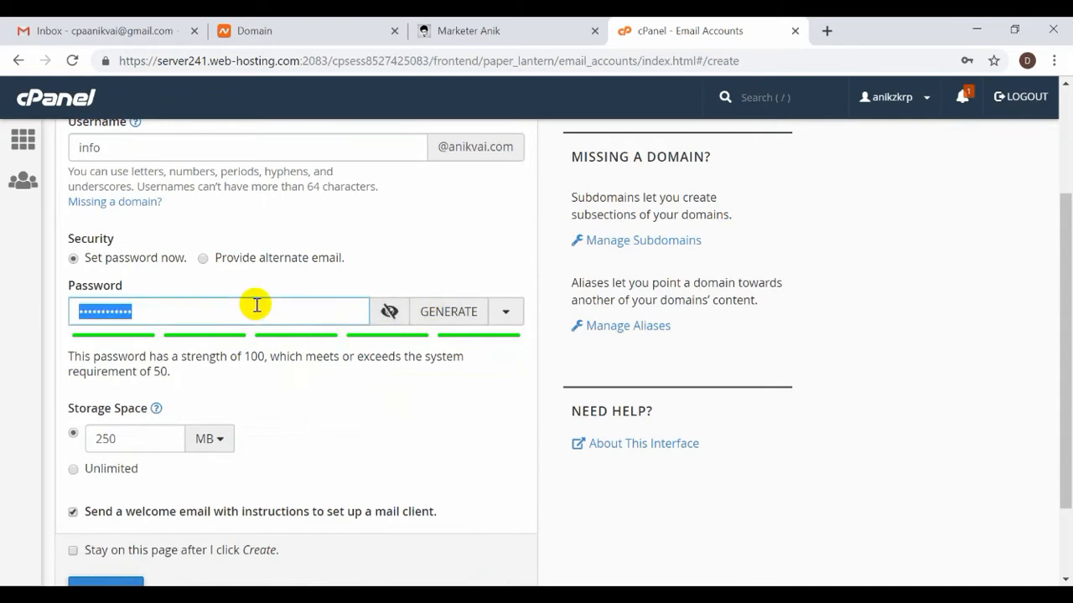
{"action": "type", "text": "••••••••"}
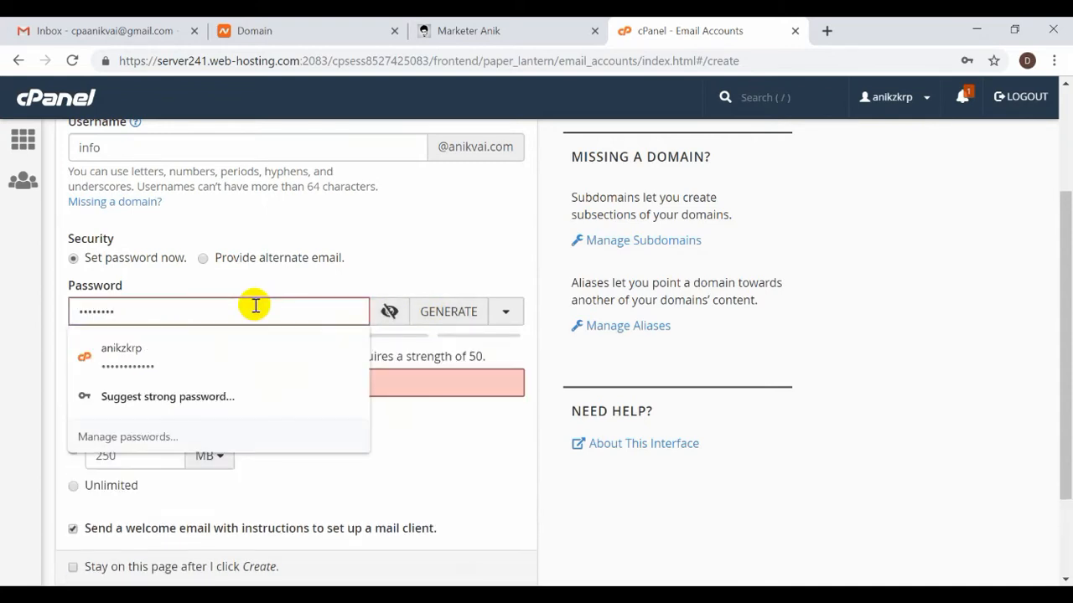
{"action": "left_click", "coordinate": [403, 342]}
{"action": "scroll", "coordinate": [401, 347], "scroll_direction": "down", "scroll_amount": 2}
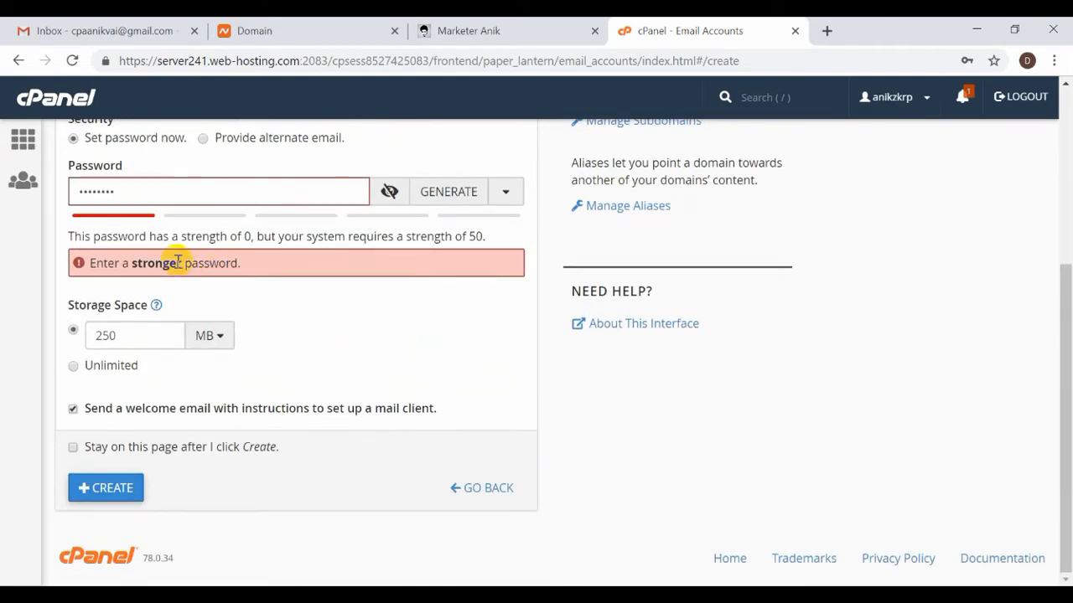
{"action": "left_click", "coordinate": [444, 193]}
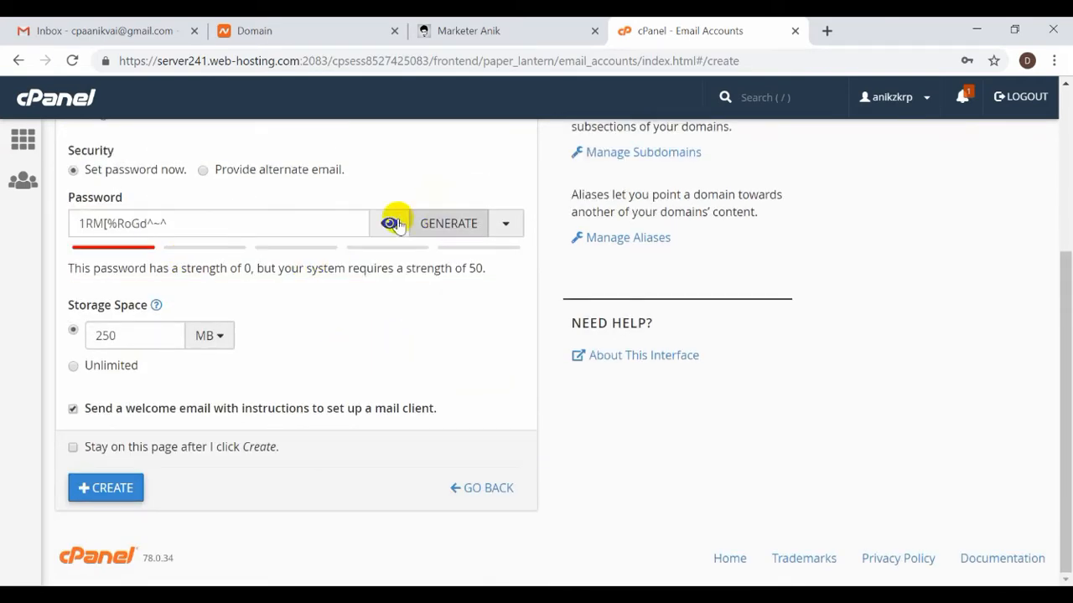
{"action": "left_click", "coordinate": [252, 224]}
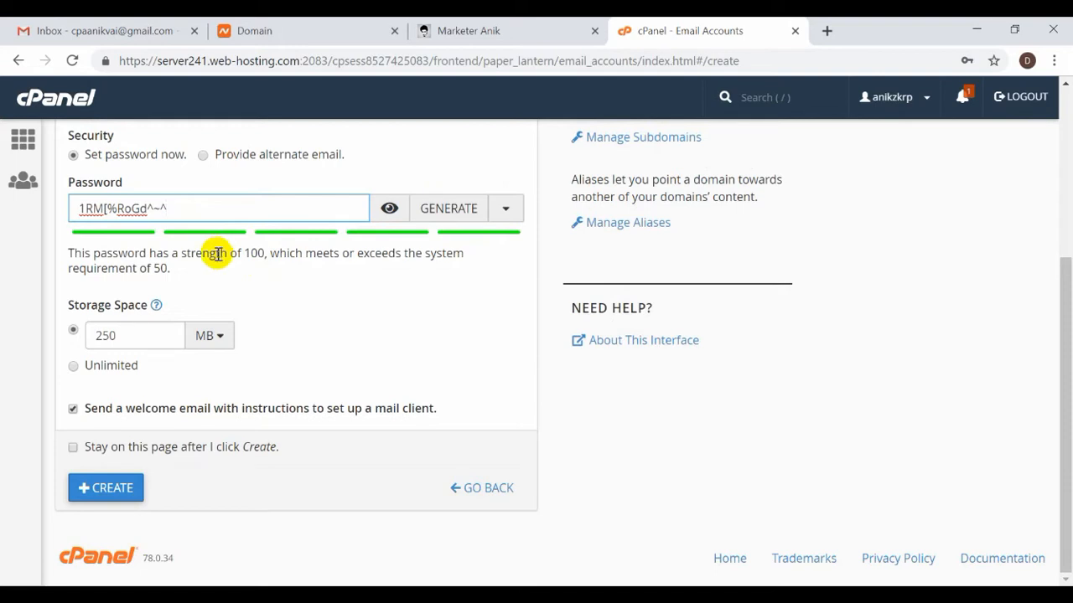
{"action": "left_click", "coordinate": [110, 372]}
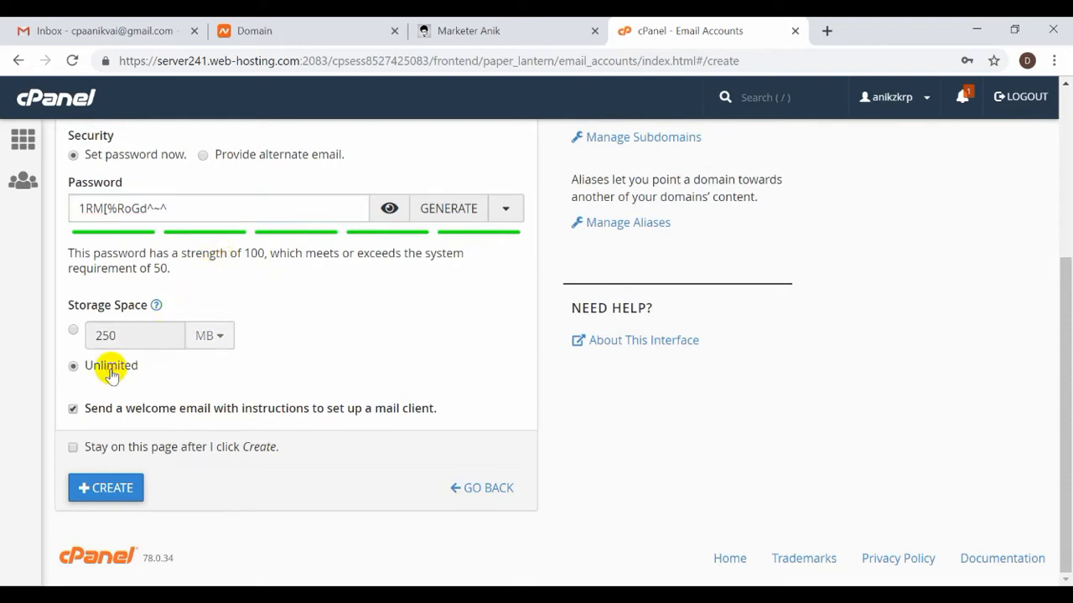
{"action": "left_click", "coordinate": [109, 491]}
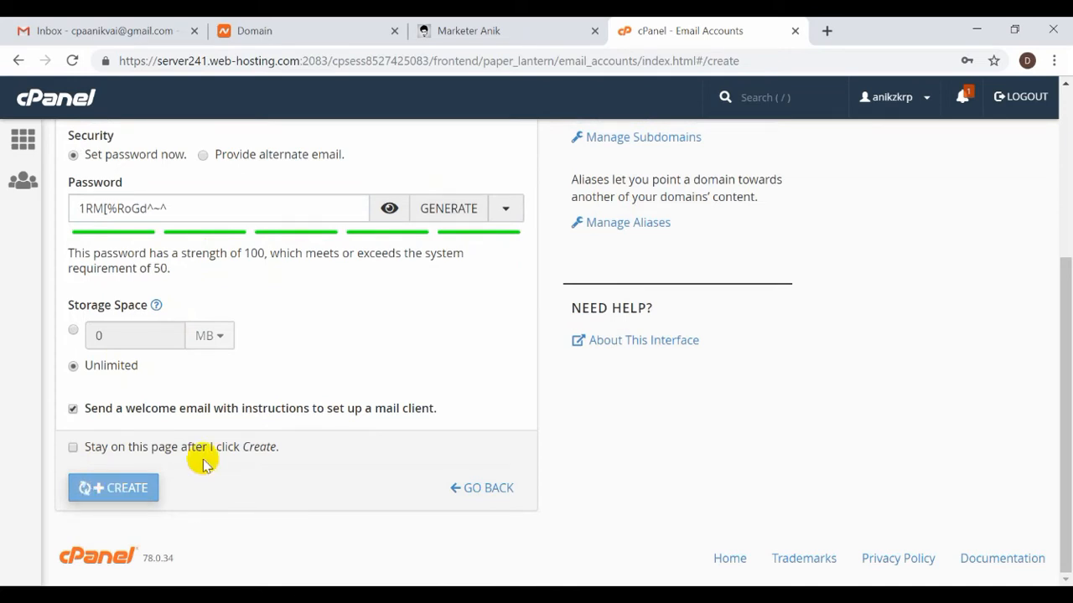
{"action": "scroll", "coordinate": [210, 459], "scroll_direction": "up", "scroll_amount": 2}
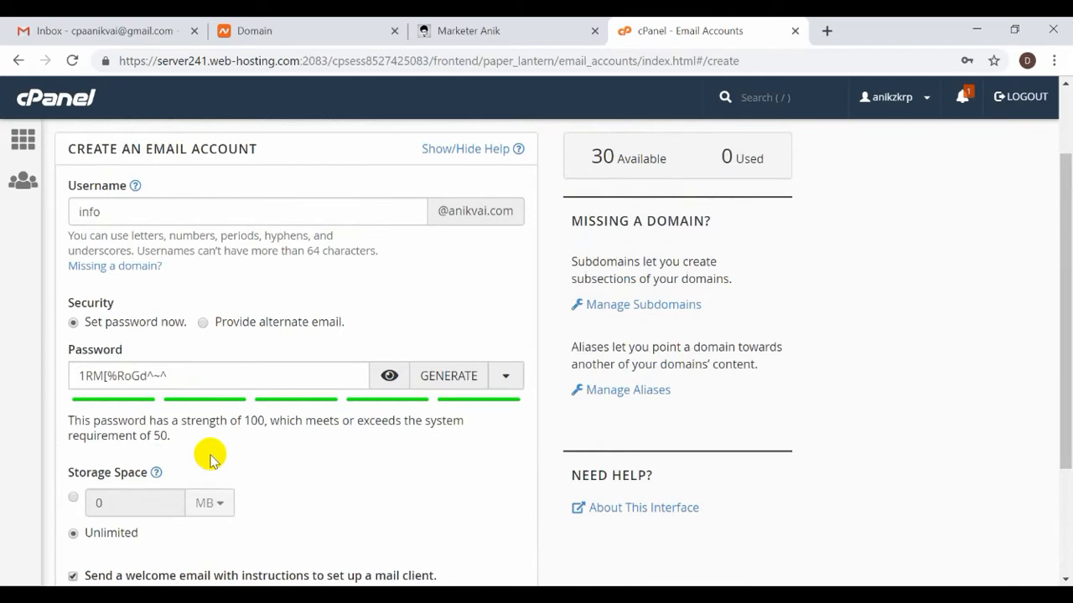
{"action": "scroll", "coordinate": [210, 452], "scroll_direction": "down", "scroll_amount": 2}
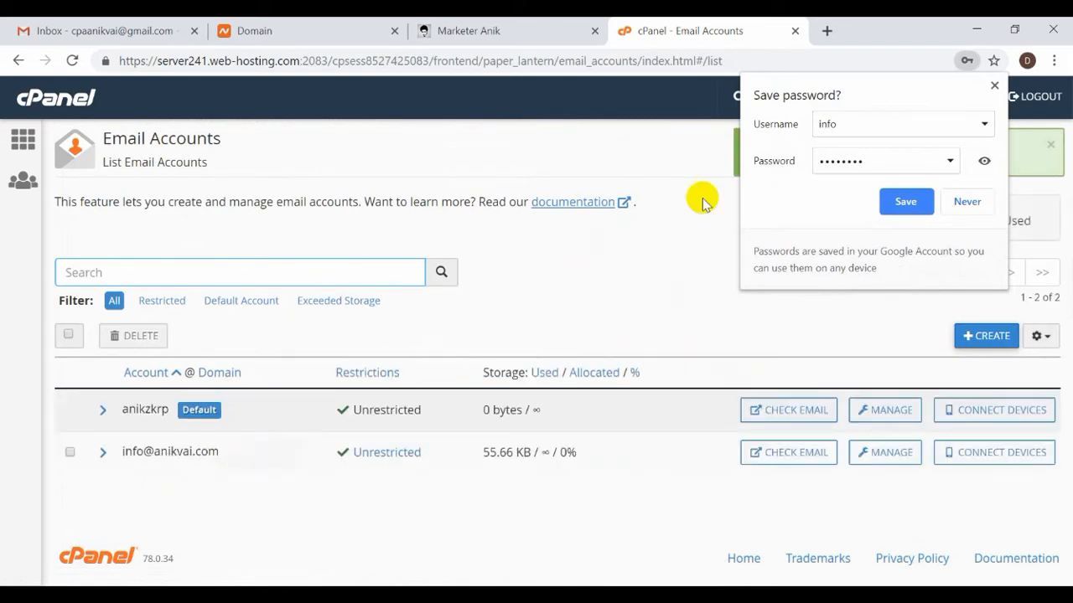
{"action": "left_click", "coordinate": [853, 125]}
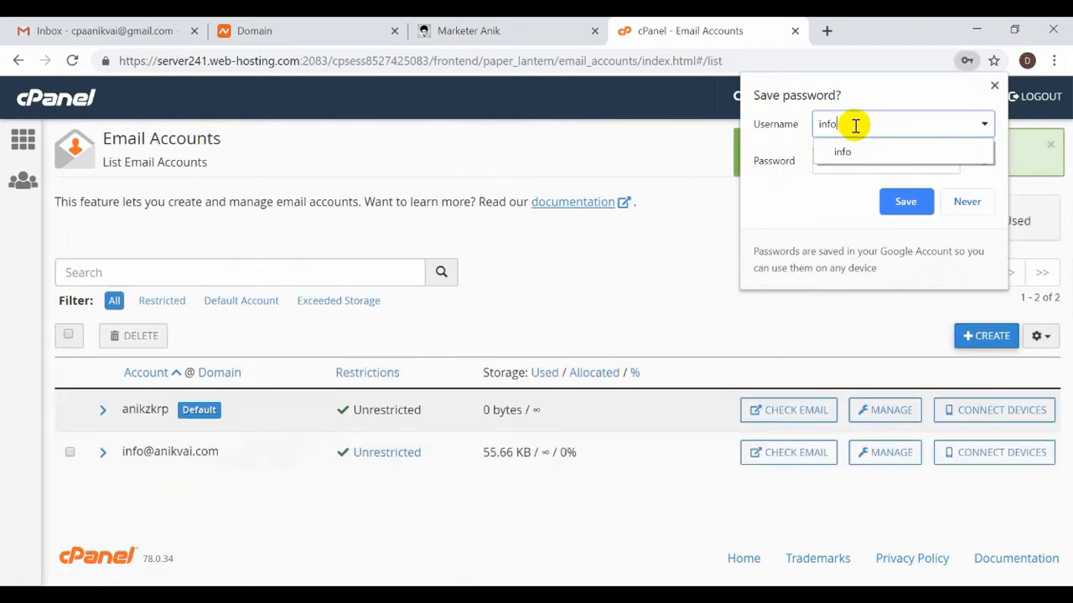
{"action": "left_click", "coordinate": [682, 236]}
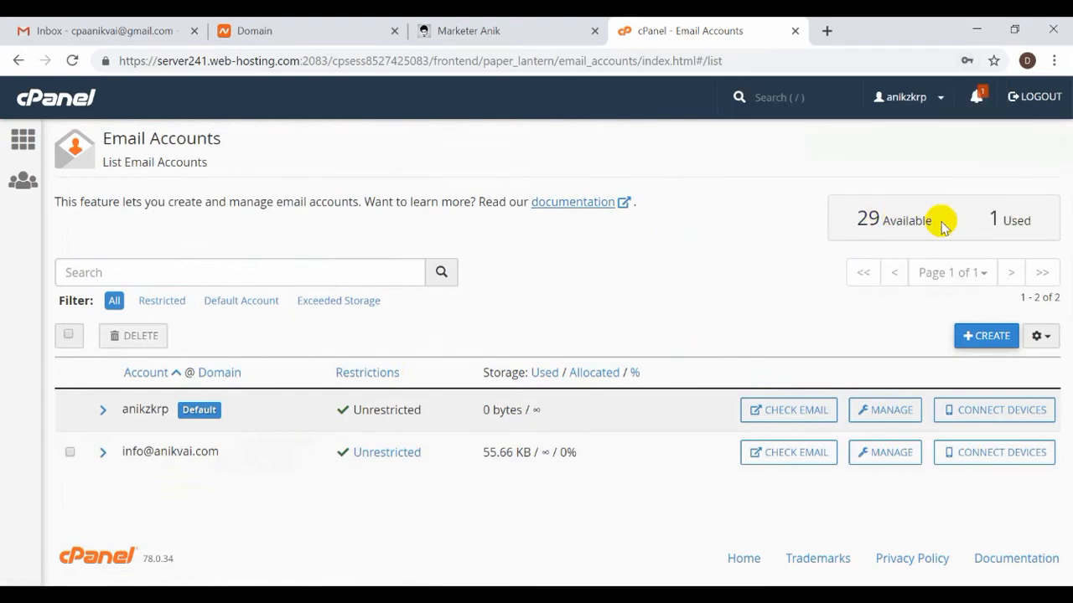
{"action": "left_click_drag", "start_coordinate": [925, 224], "coordinate": [843, 237]}
{"action": "left_click", "coordinate": [677, 306]}
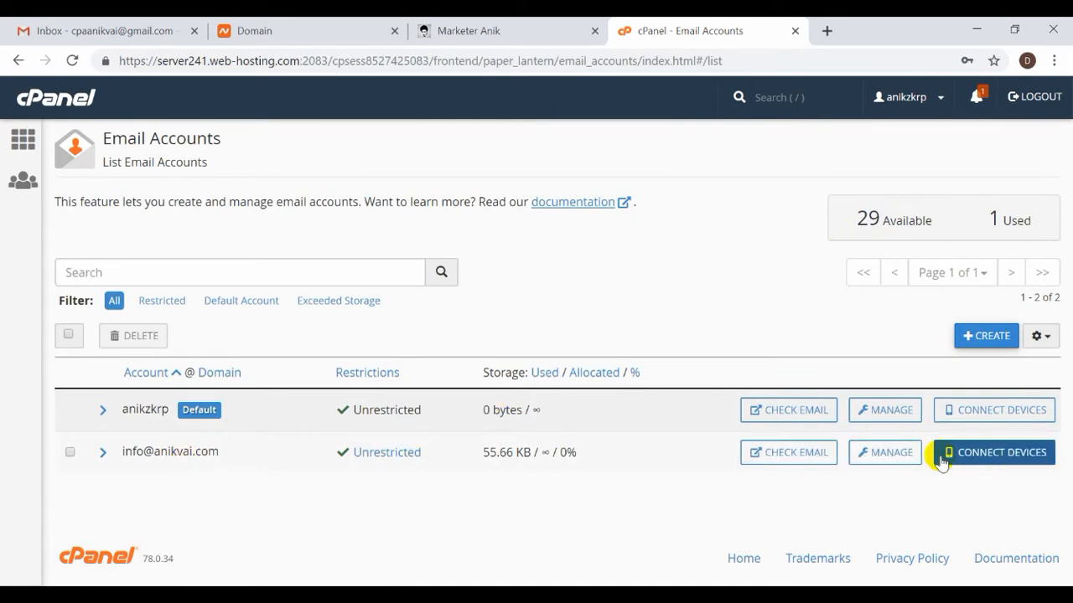
{"action": "left_click", "coordinate": [893, 457]}
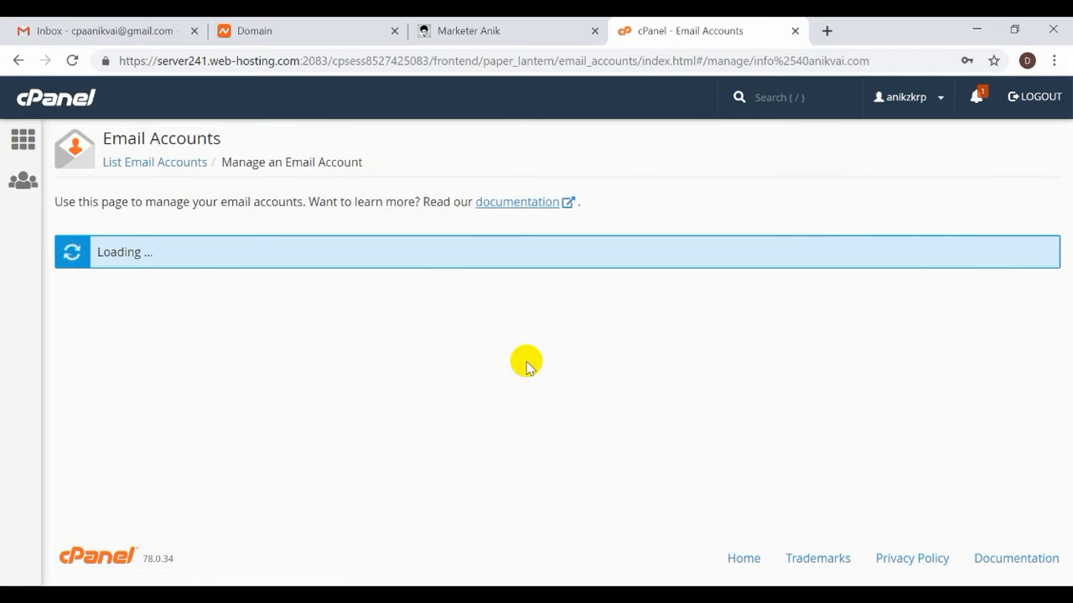
{"action": "scroll", "coordinate": [524, 359], "scroll_direction": "down", "scroll_amount": 2}
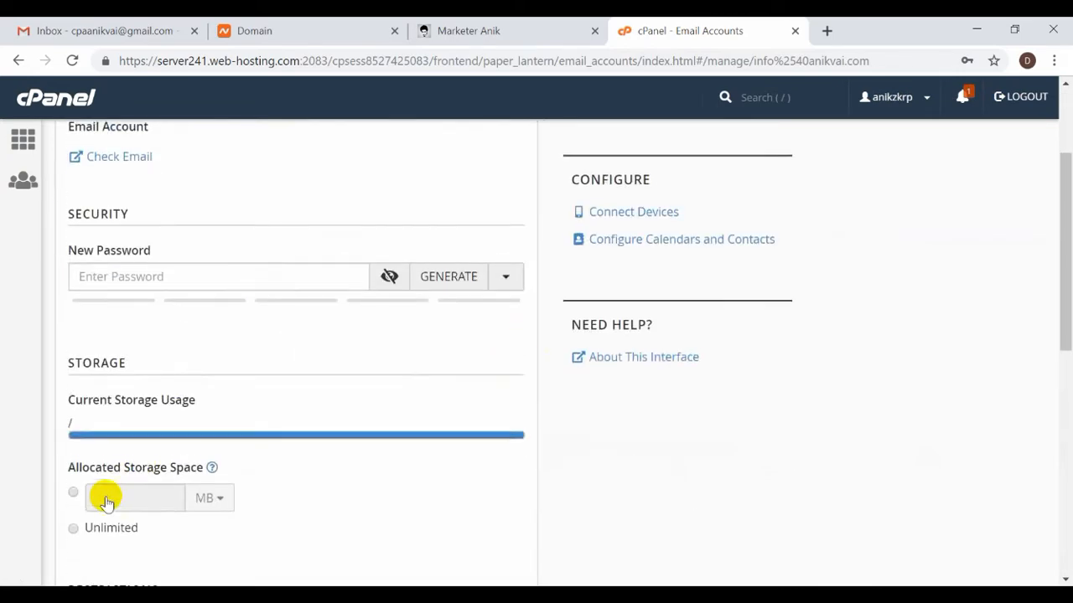
{"action": "scroll", "coordinate": [107, 500], "scroll_direction": "up", "scroll_amount": 2}
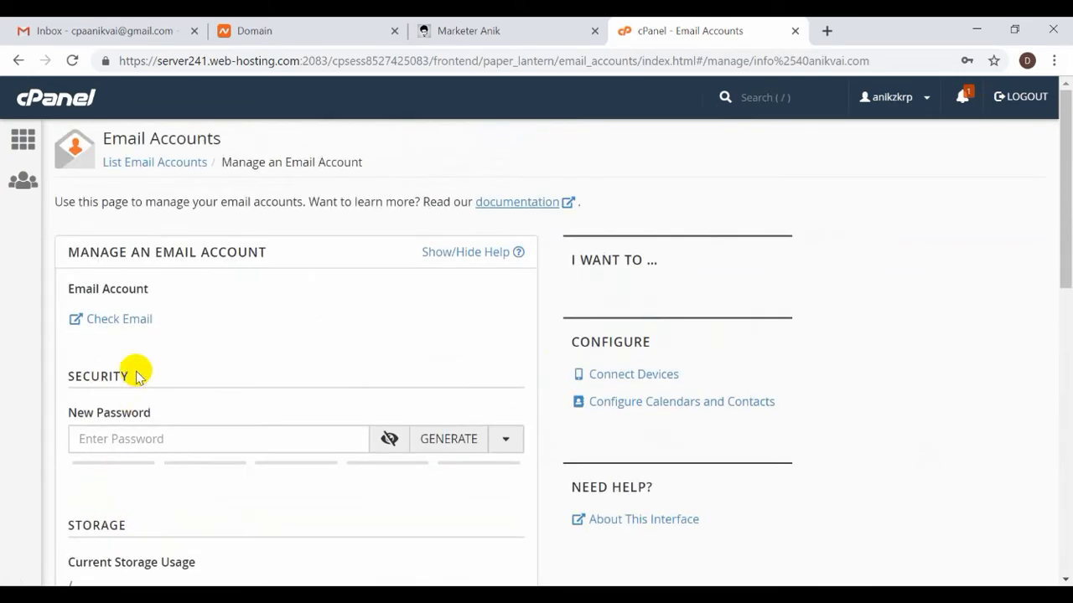
{"action": "left_click", "coordinate": [16, 63]}
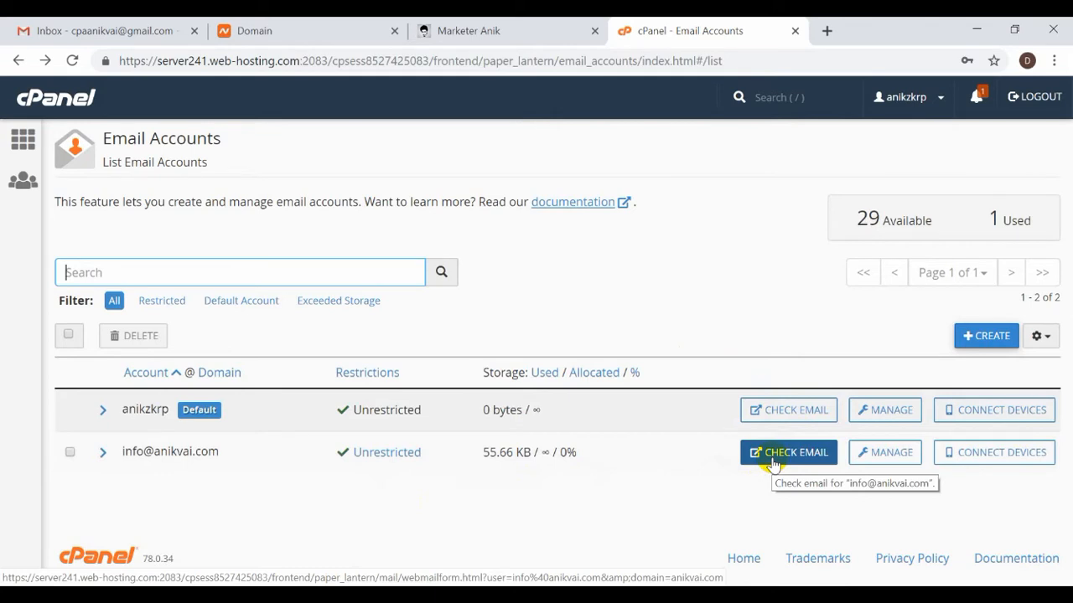
{"action": "left_click_drag", "start_coordinate": [222, 453], "coordinate": [125, 452]}
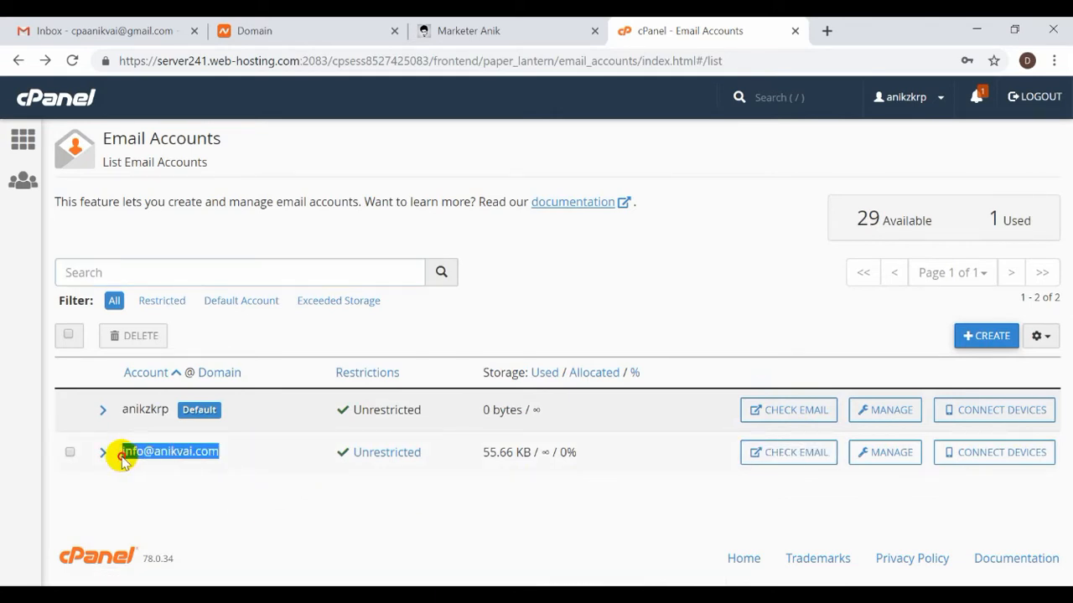
{"action": "left_click", "coordinate": [175, 479]}
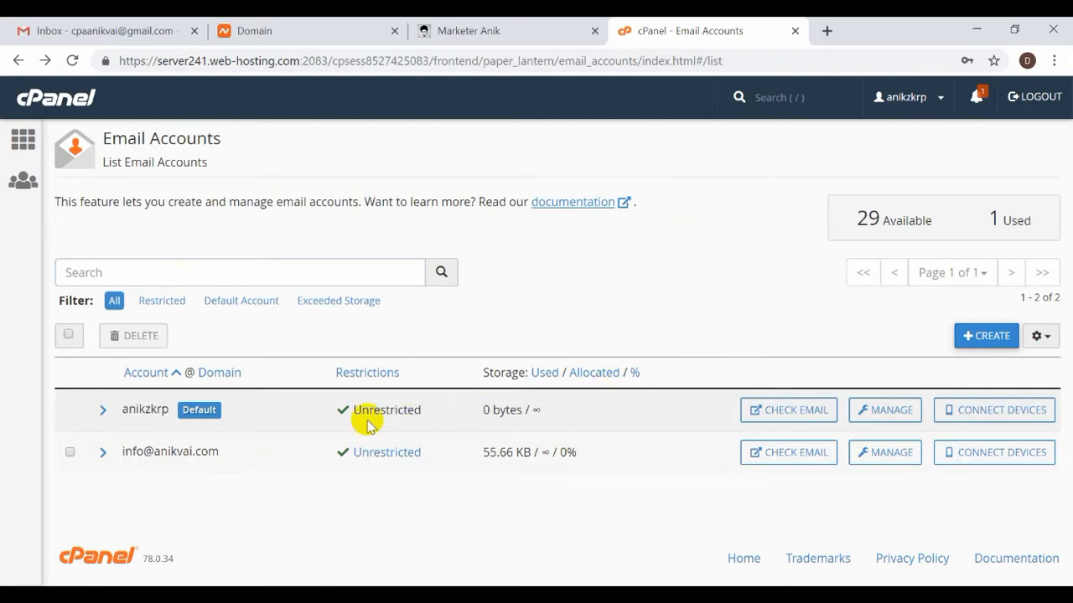
{"action": "left_click_drag", "start_coordinate": [221, 452], "coordinate": [156, 463]}
{"action": "key", "text": "ctrl+c"}
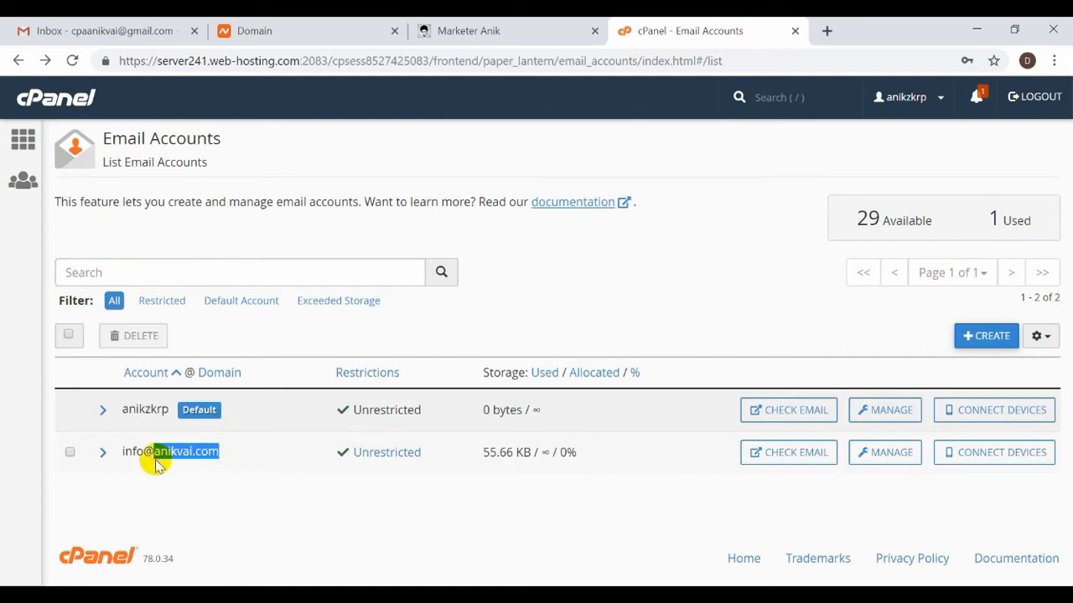
Load anikvai.com/webmail in a new browser tab.
{"action": "left_click", "coordinate": [827, 31]}
{"action": "key", "text": "ctrl+v"}
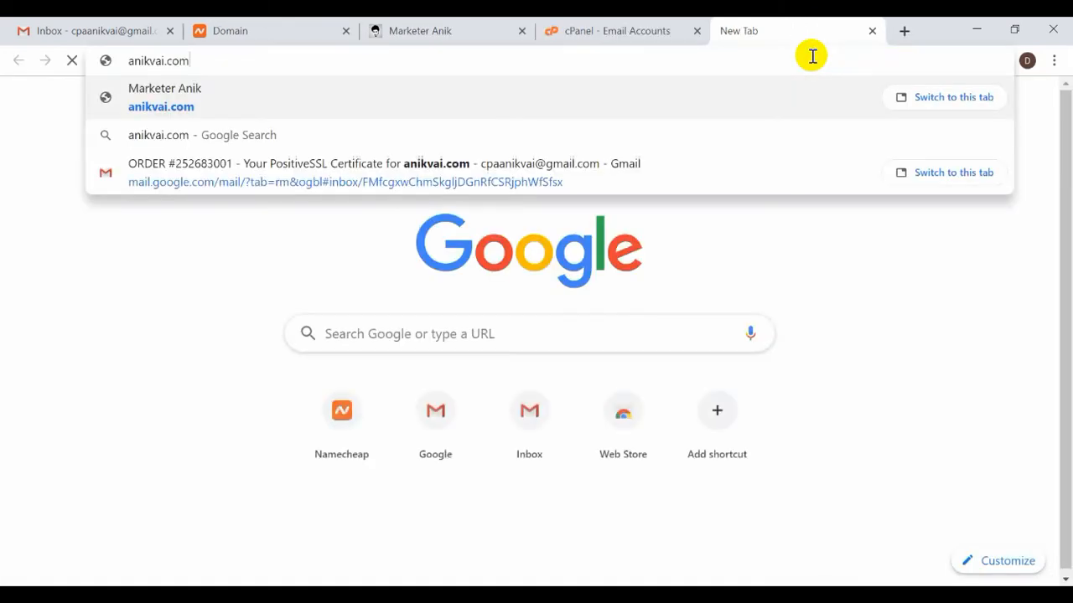
{"action": "type", "text": "/we"}
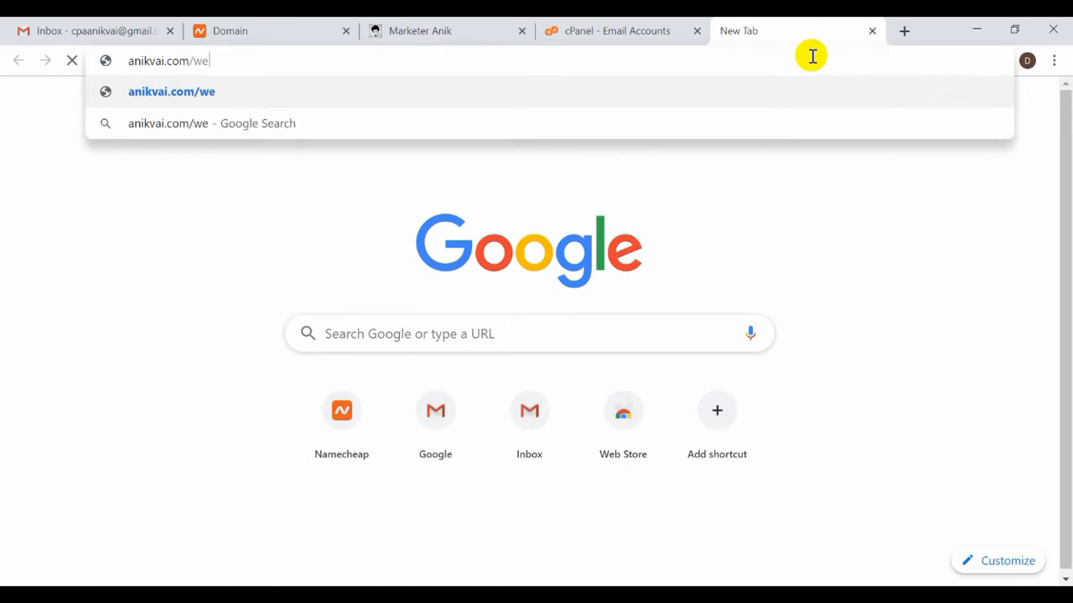
{"action": "type", "text": "bmail"}
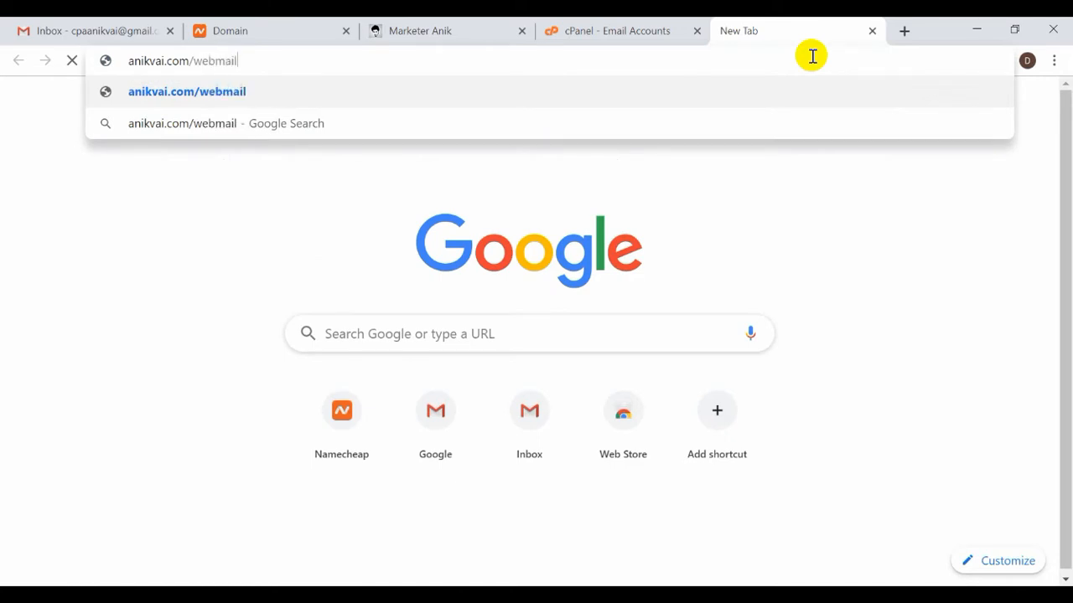
{"action": "key", "text": "Return"}
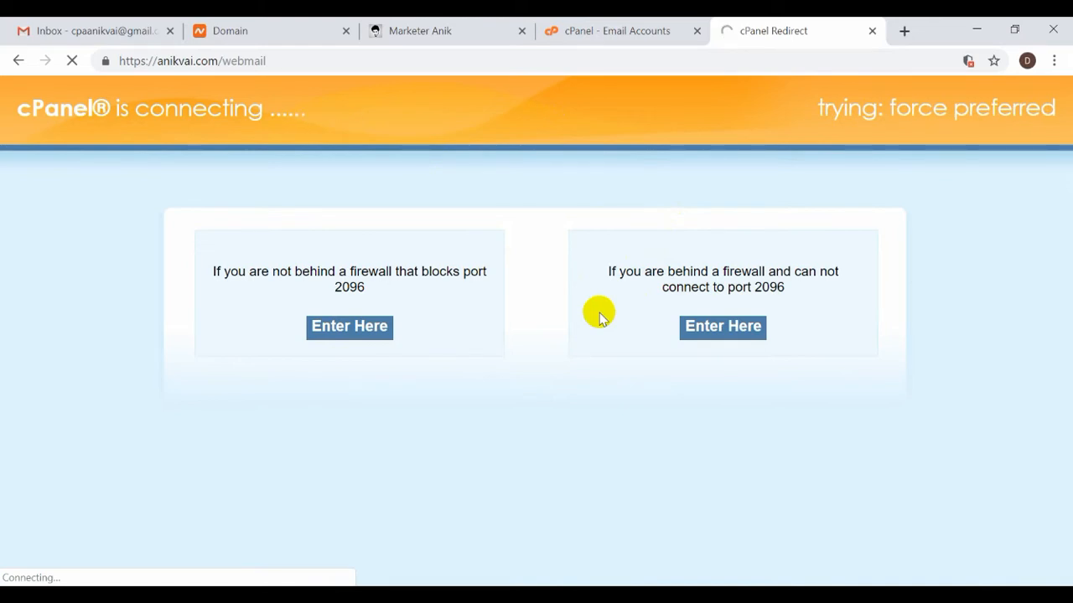
{"action": "left_click", "coordinate": [563, 27]}
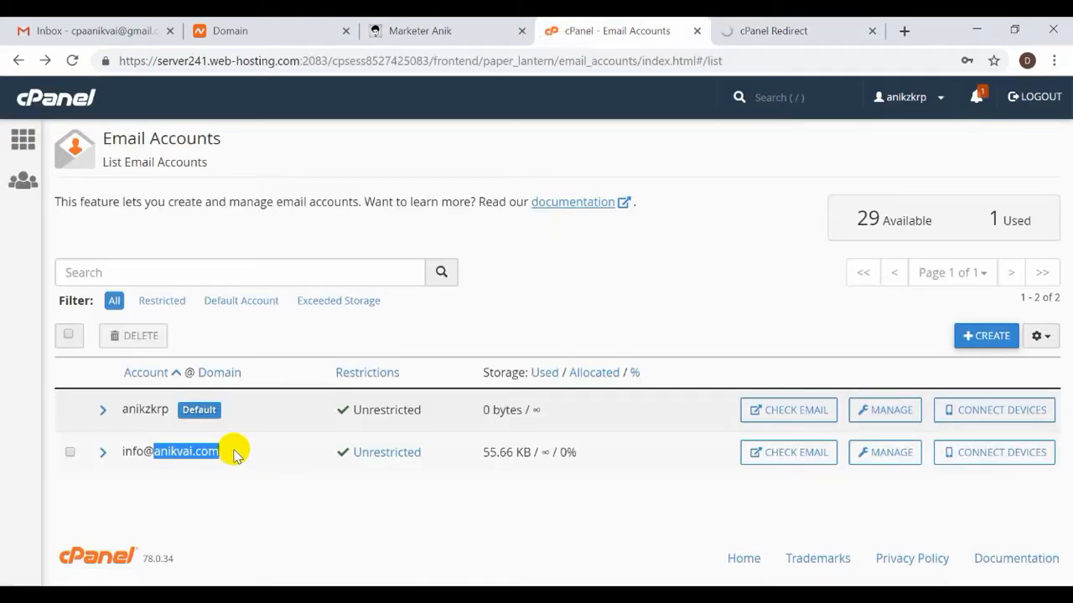
{"action": "left_click_drag", "start_coordinate": [235, 454], "coordinate": [118, 455]}
{"action": "key", "text": "ctrl+c"}
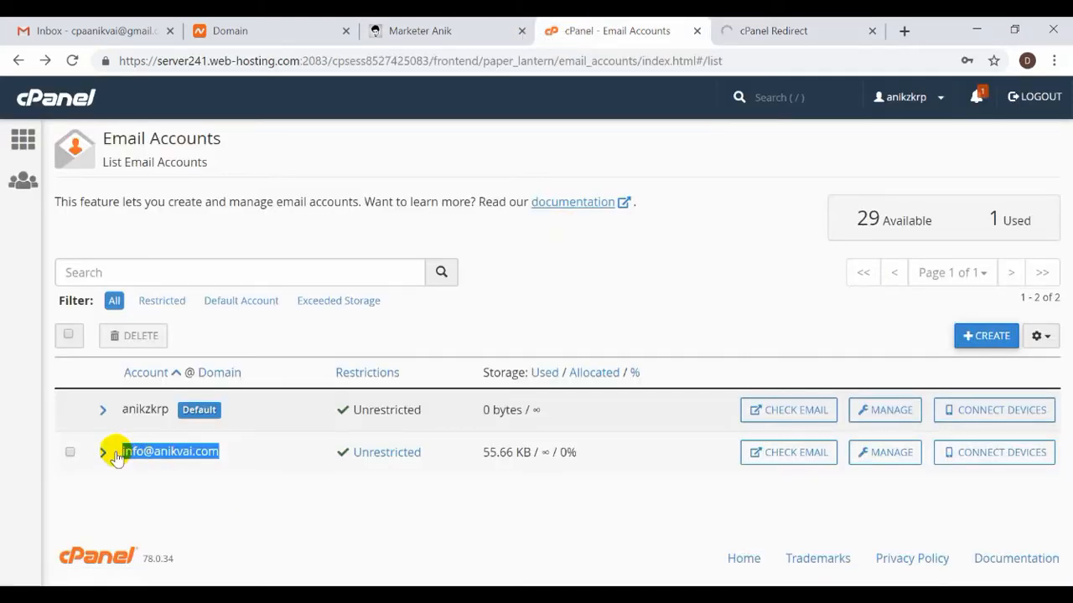
{"action": "left_click", "coordinate": [805, 25]}
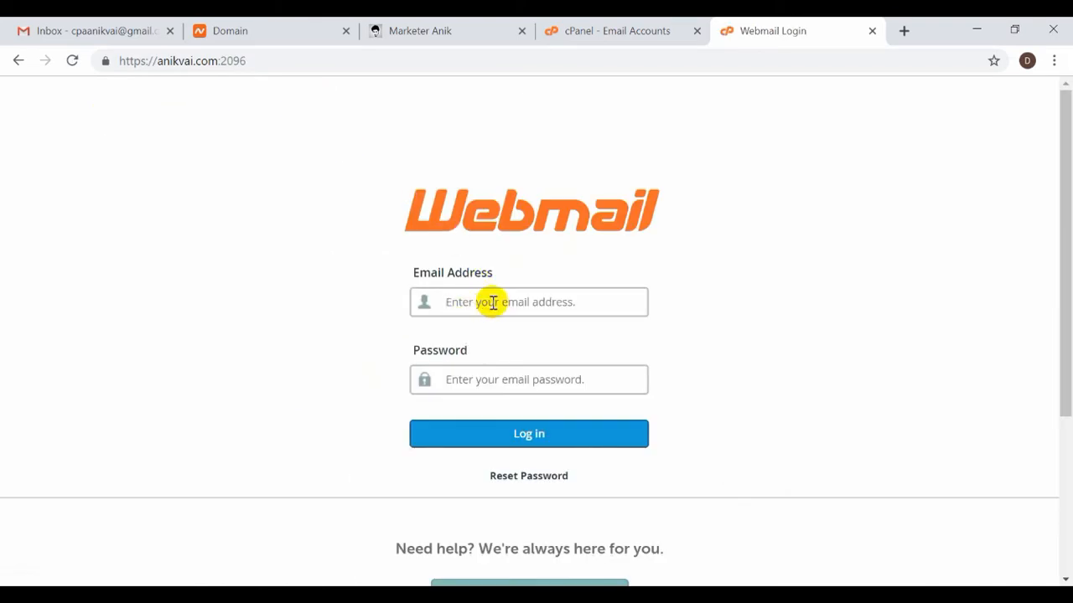
{"action": "type", "text": "anikvai.com"}
{"action": "key", "text": "ctrl+a"}
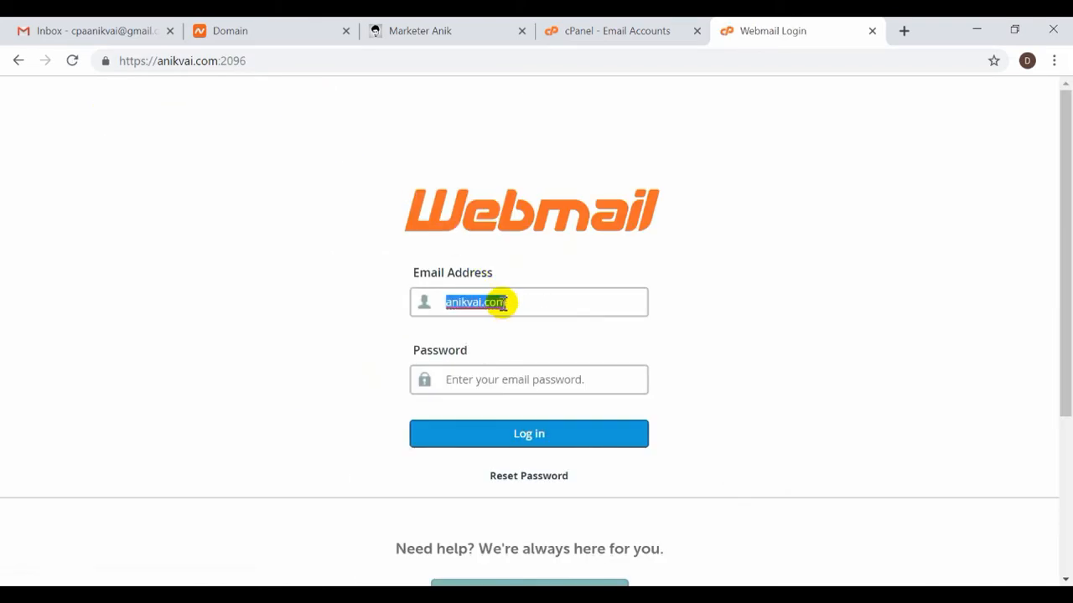
{"action": "key", "text": "BackSpace"}
{"action": "left_click", "coordinate": [624, 31]}
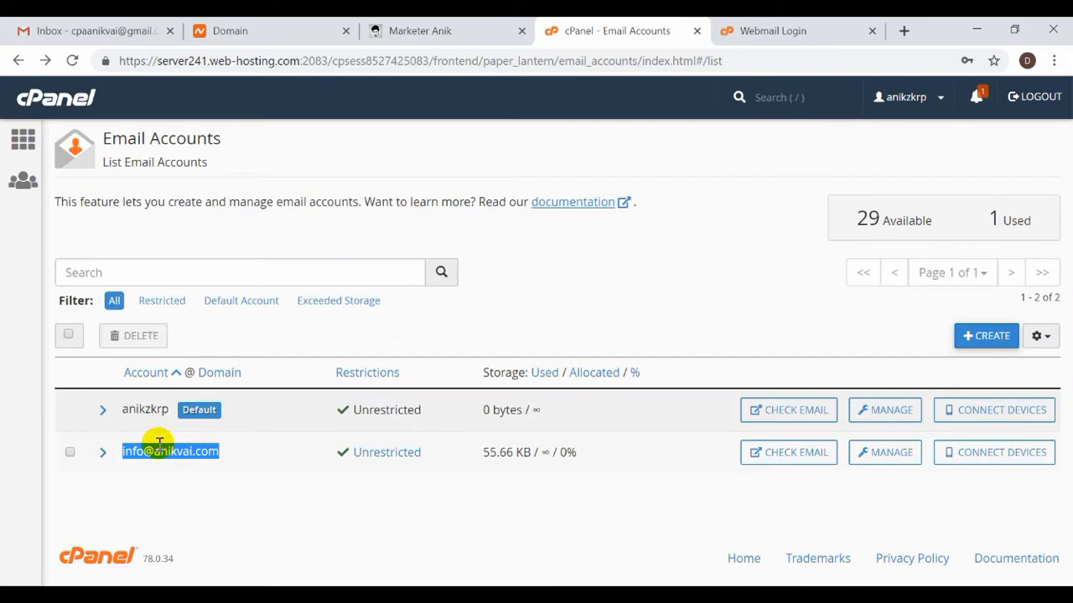
{"action": "left_click", "coordinate": [714, 26]}
{"action": "key", "text": "ctrl+v"}
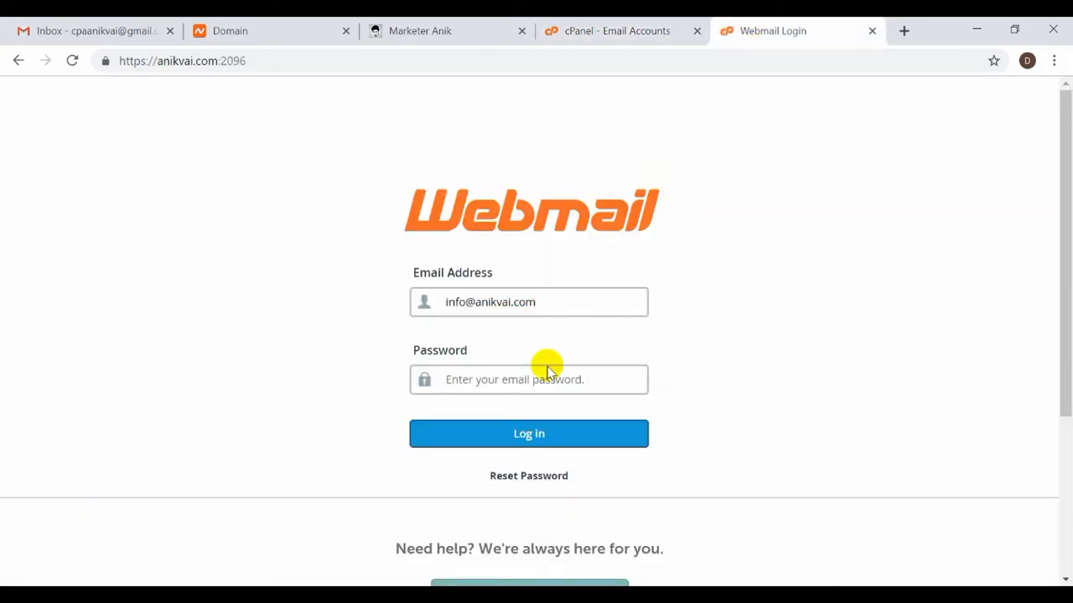
{"action": "left_click", "coordinate": [547, 387]}
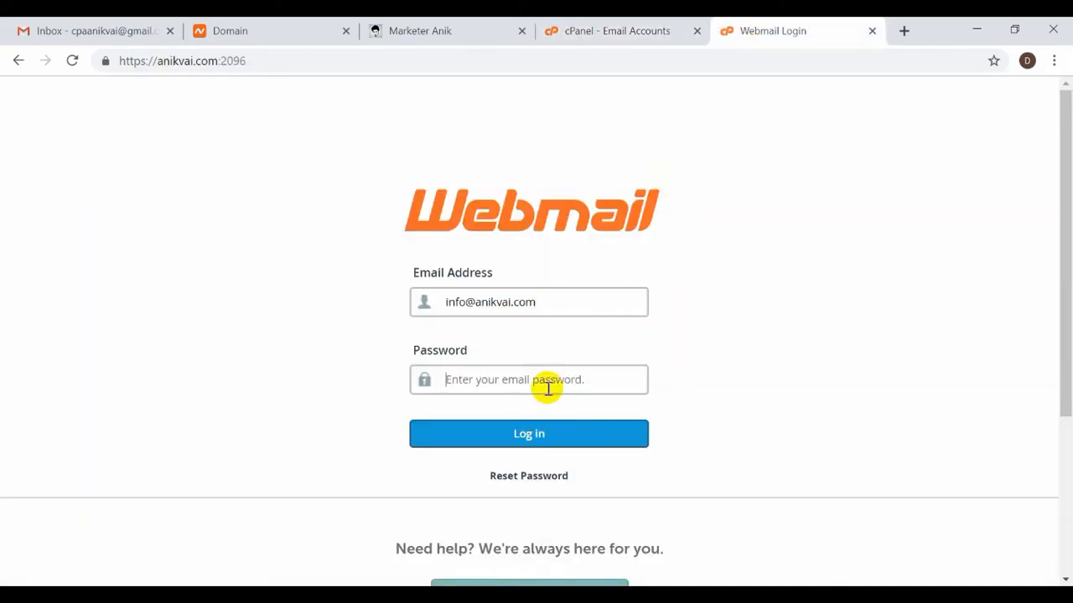
{"action": "left_click", "coordinate": [871, 30]}
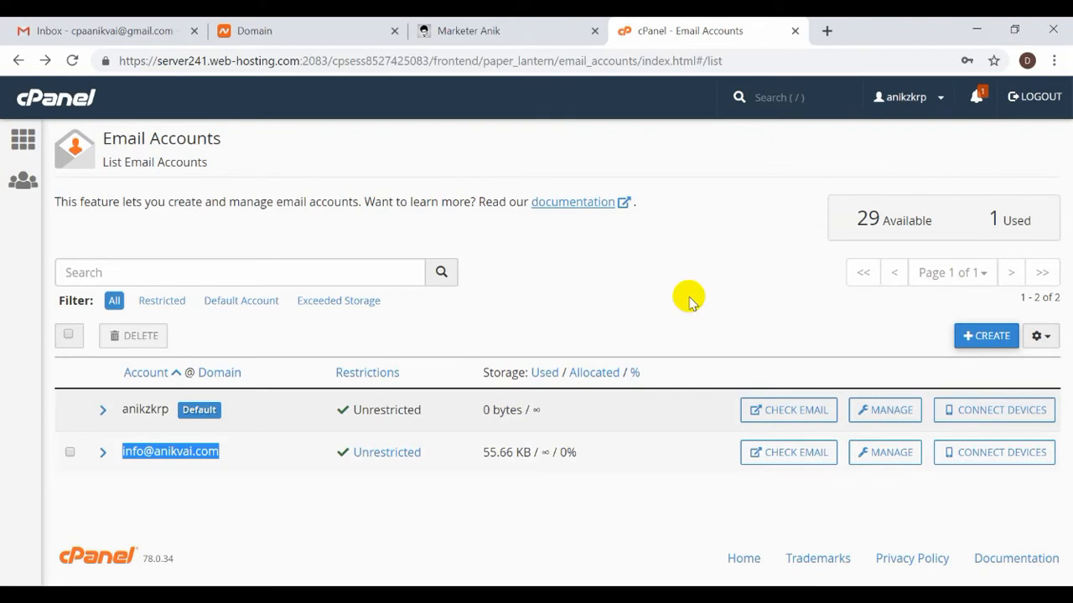
{"action": "left_click", "coordinate": [612, 314]}
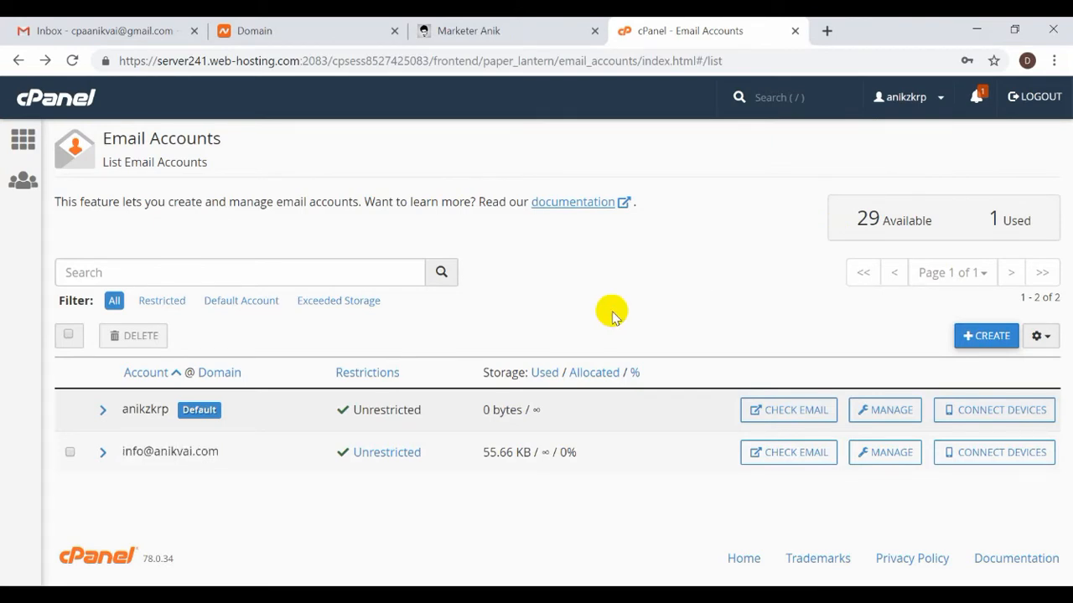
{"action": "left_click", "coordinate": [796, 457]}
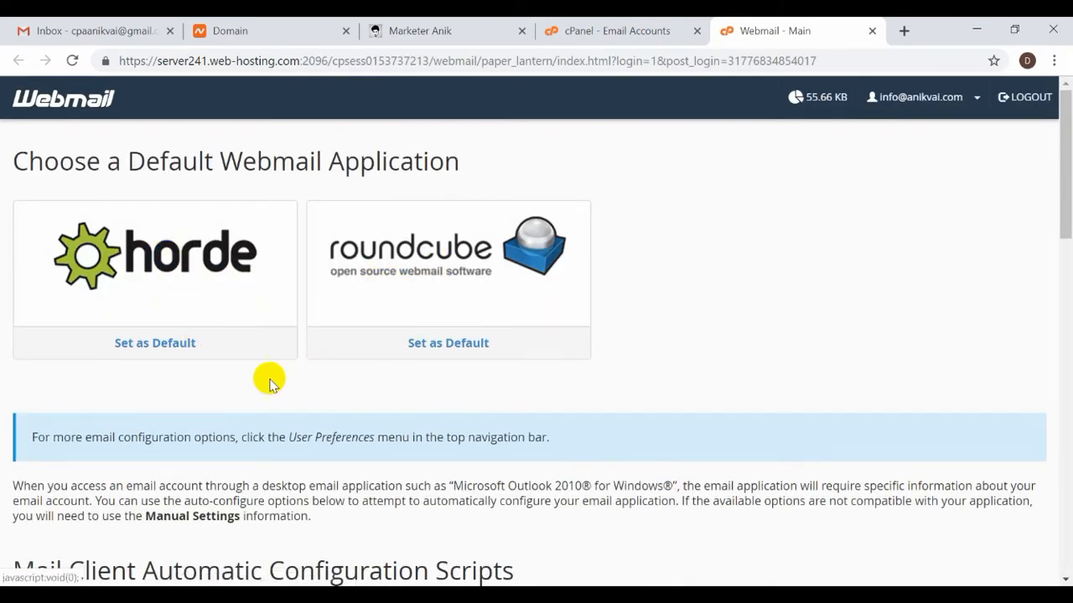
Make Roundcube the default webmail app and open the info mailbox's inbox in it.
{"action": "left_click", "coordinate": [459, 350]}
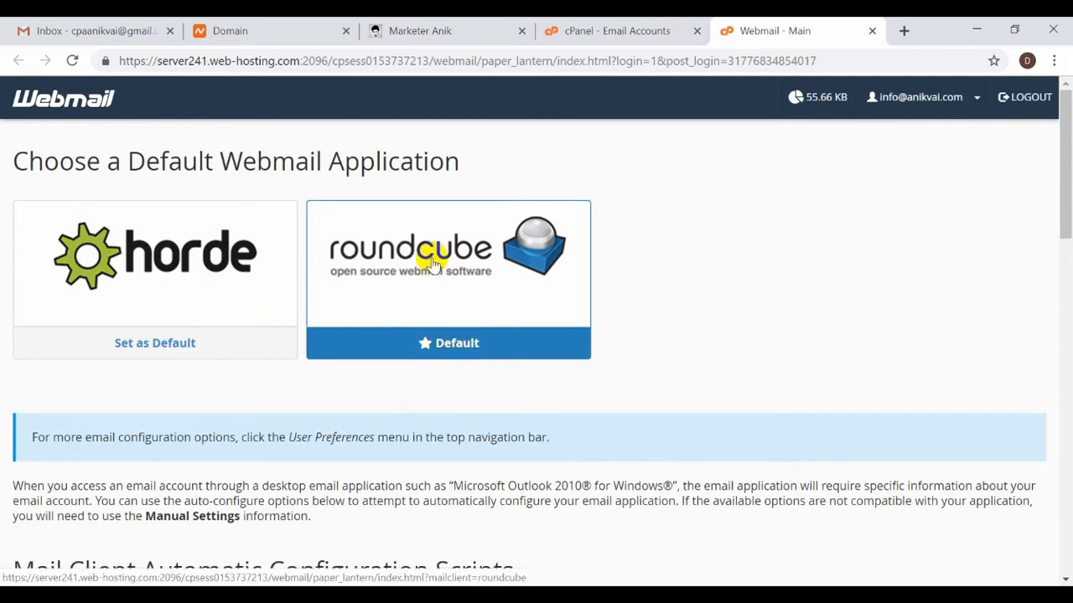
{"action": "left_click", "coordinate": [143, 25]}
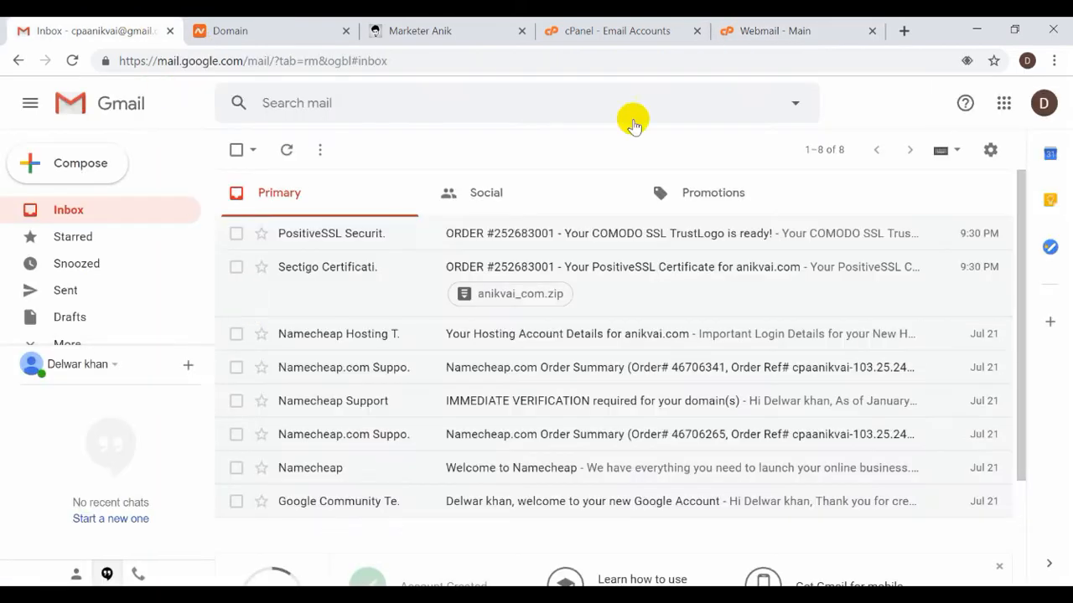
{"action": "left_click", "coordinate": [766, 30]}
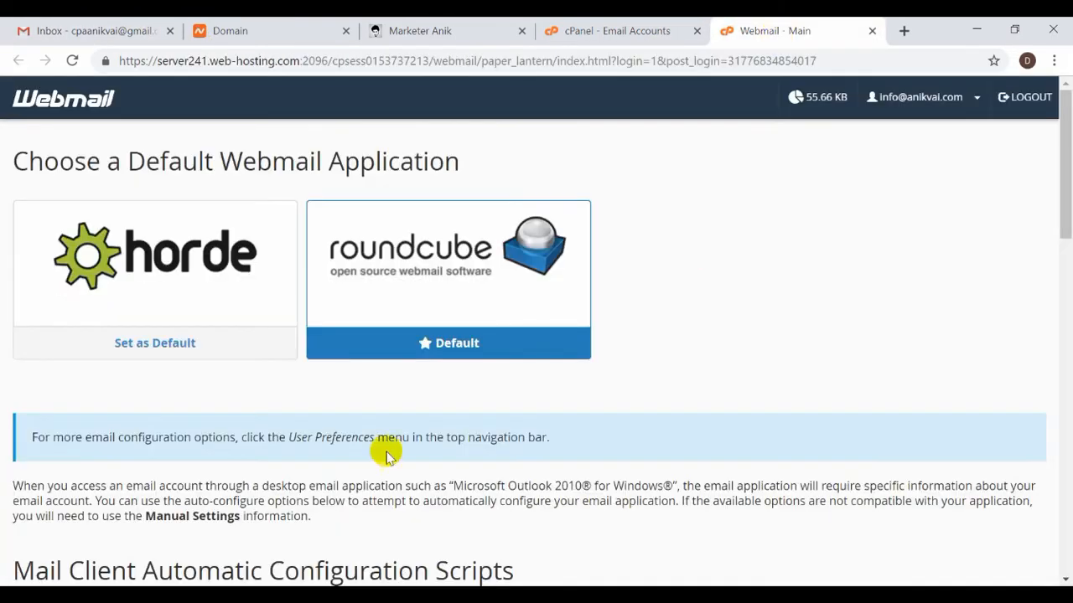
{"action": "left_click", "coordinate": [84, 27]}
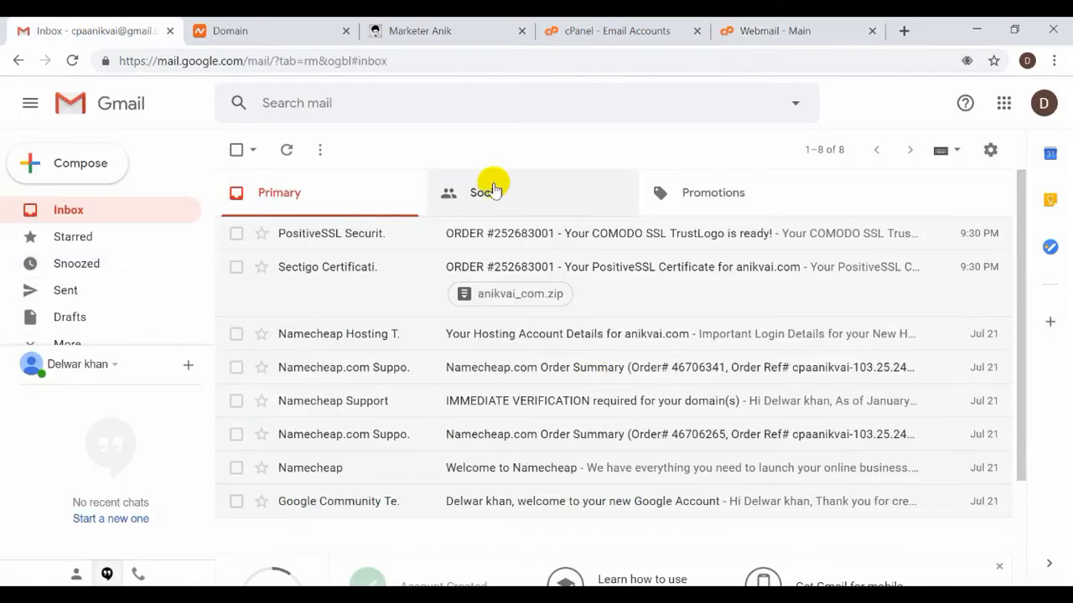
{"action": "left_click", "coordinate": [756, 23]}
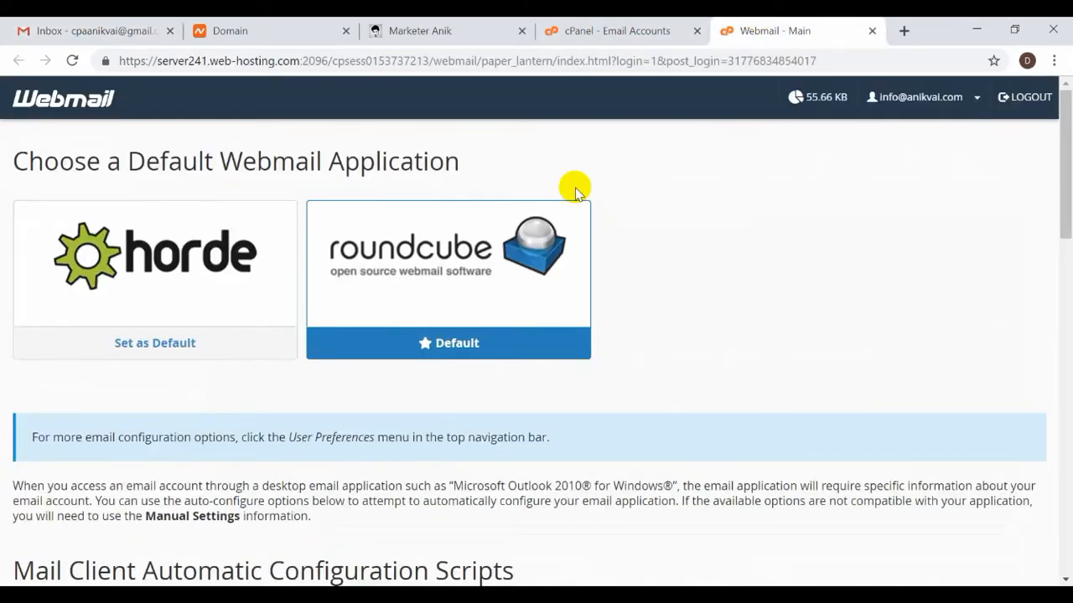
{"action": "left_click", "coordinate": [453, 259]}
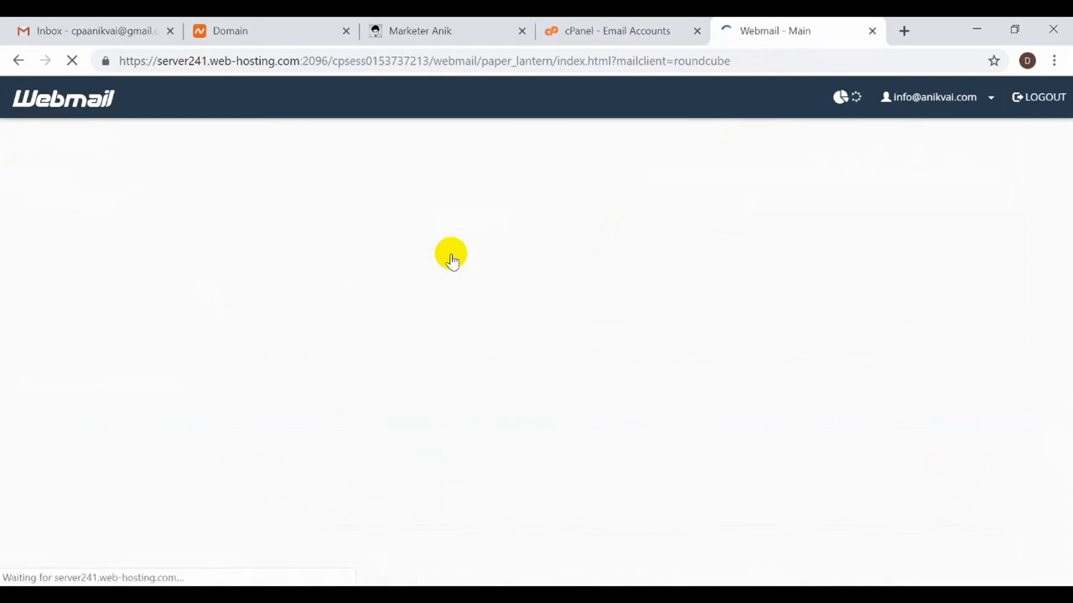
{"action": "left_click", "coordinate": [126, 30]}
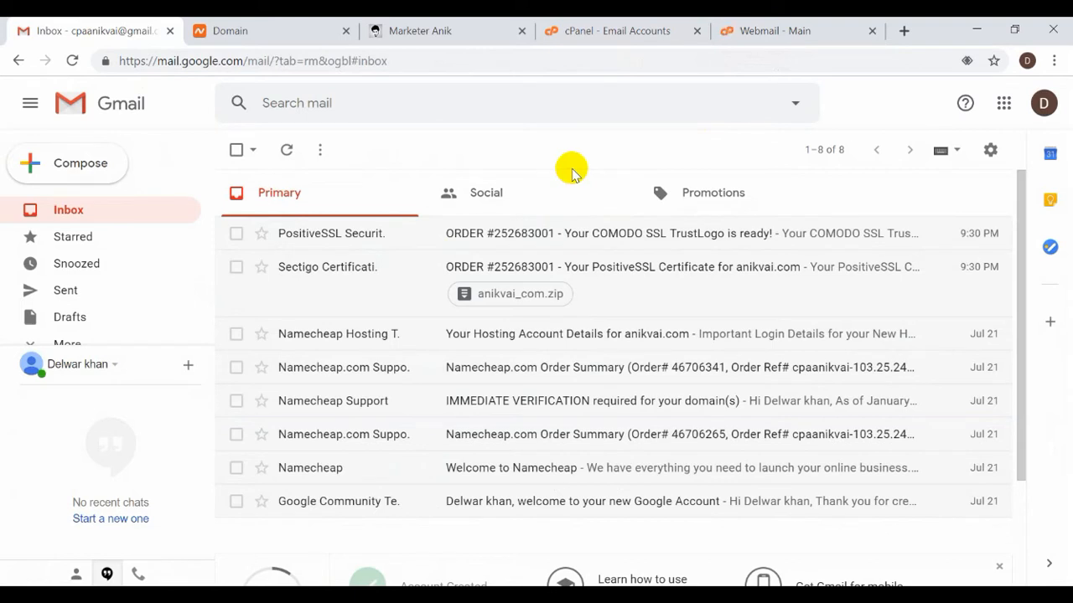
{"action": "left_click", "coordinate": [750, 33]}
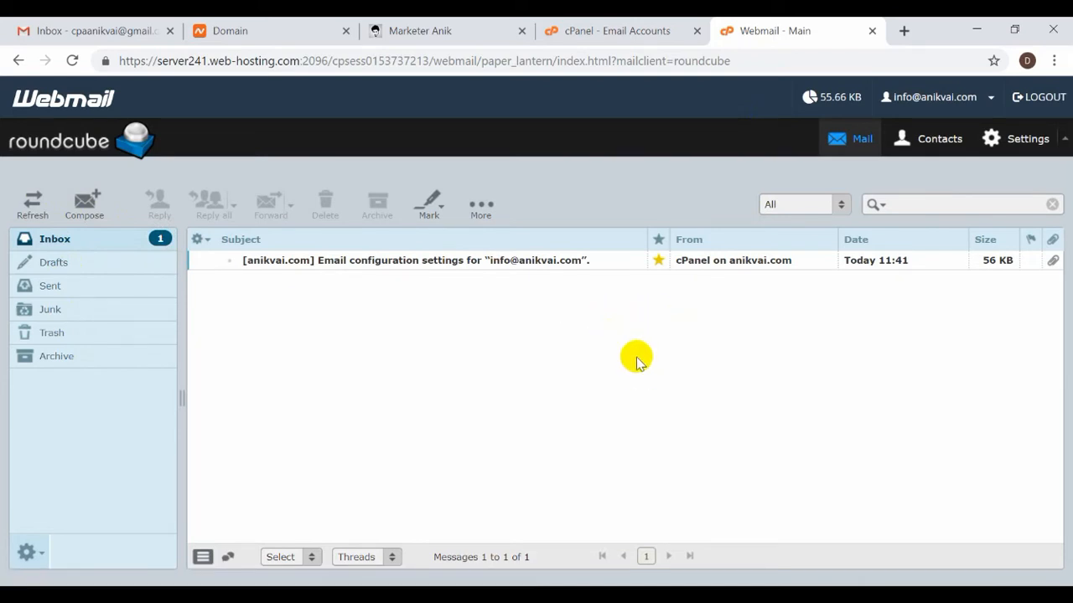
Get a blank Roundcube compose form, reloading after the first Compose attempt fails.
{"action": "left_click", "coordinate": [83, 204]}
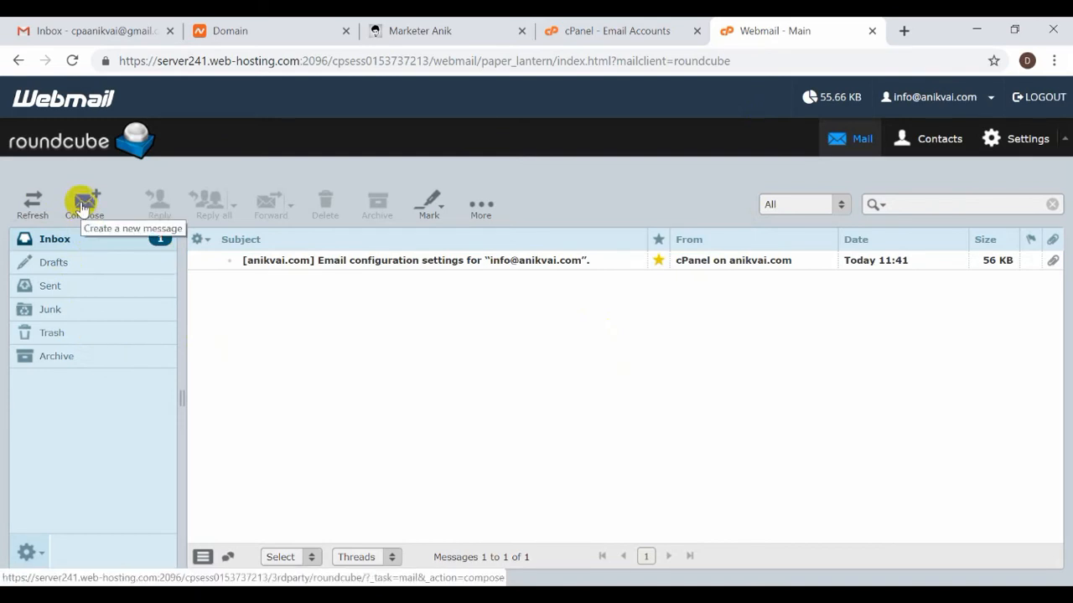
{"action": "left_click", "coordinate": [83, 207]}
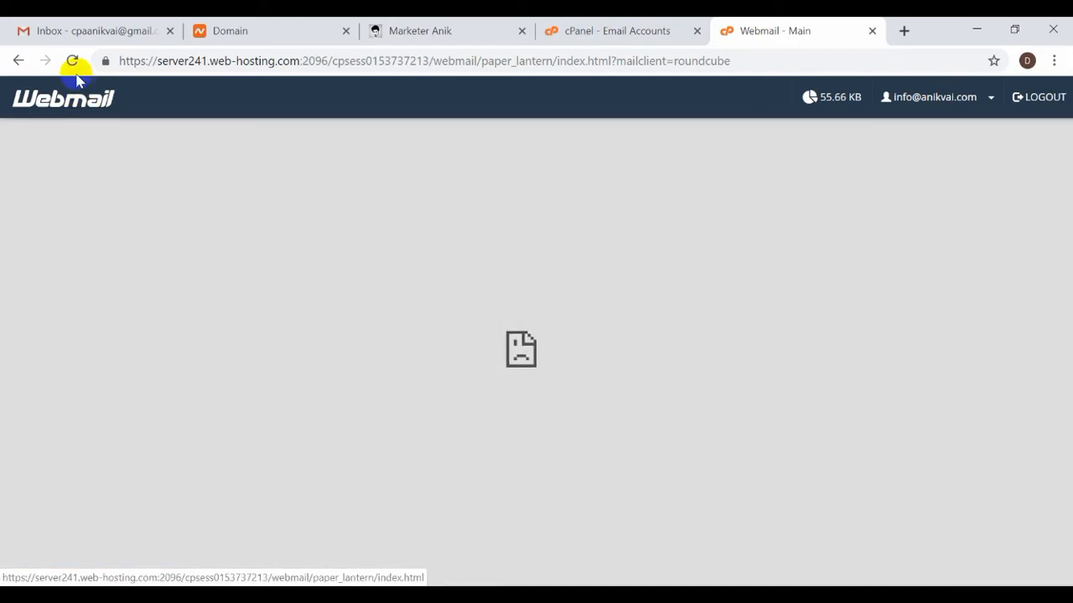
{"action": "left_click", "coordinate": [73, 61]}
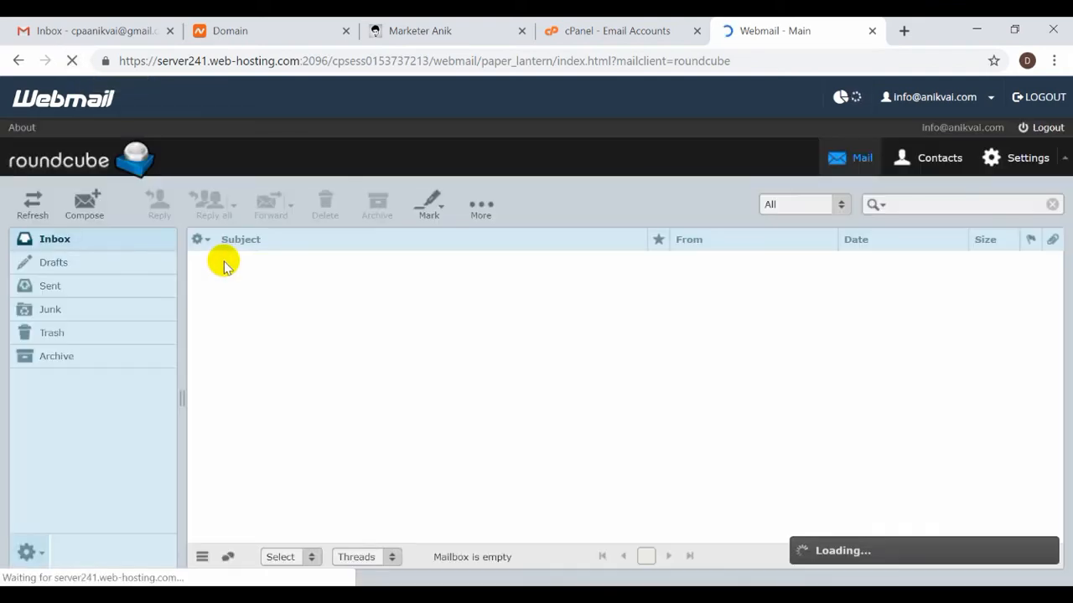
{"action": "left_click", "coordinate": [87, 207]}
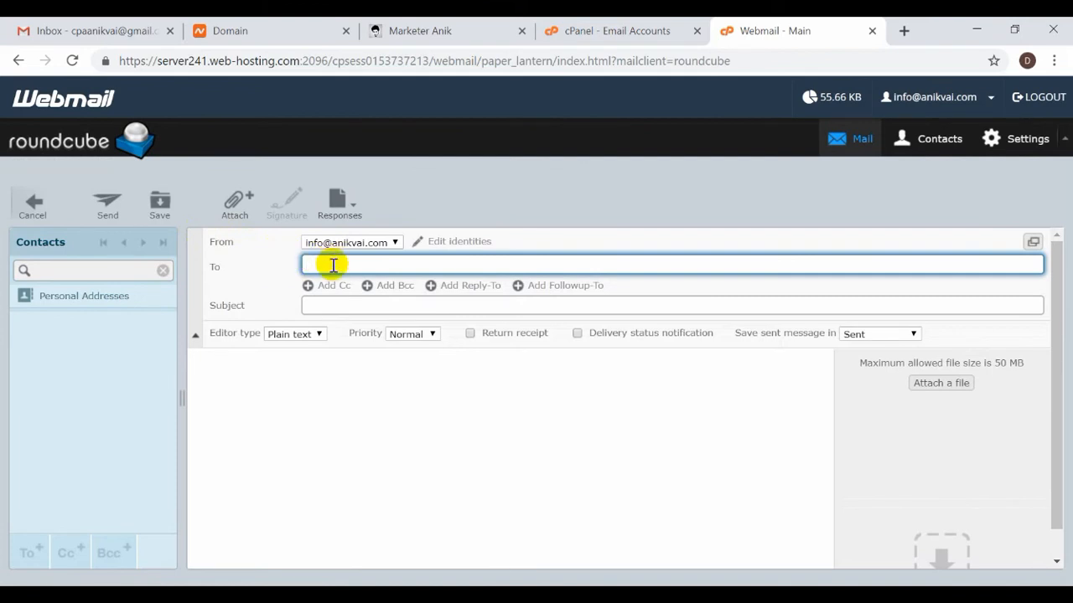
Start a Gmail draft, then check Roundcube's subject line and editor types, keeping Plain text.
{"action": "left_click", "coordinate": [101, 31]}
{"action": "left_click", "coordinate": [94, 172]}
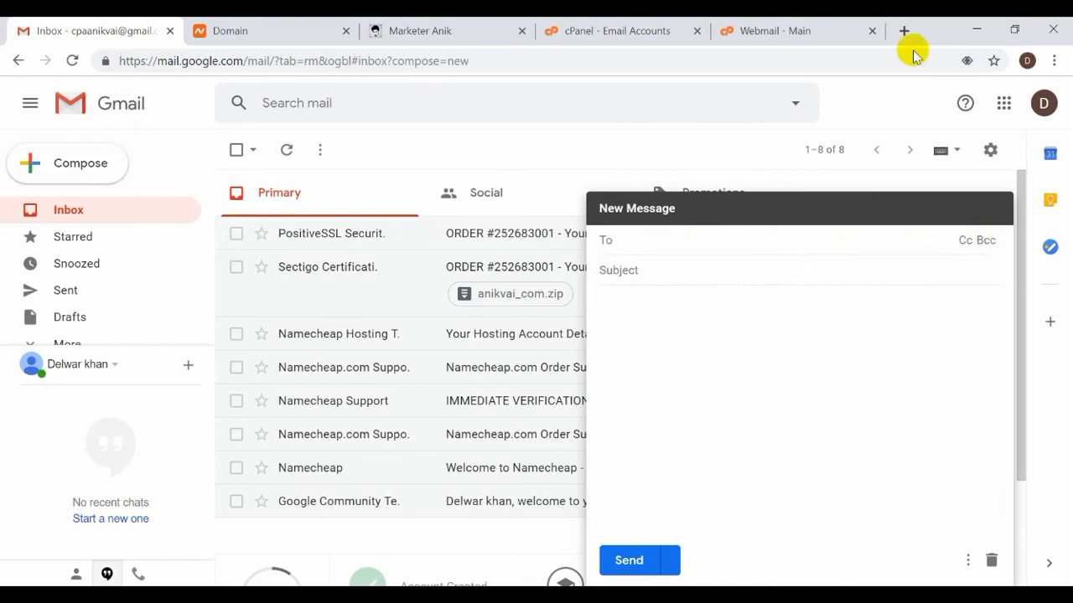
{"action": "left_click", "coordinate": [848, 28]}
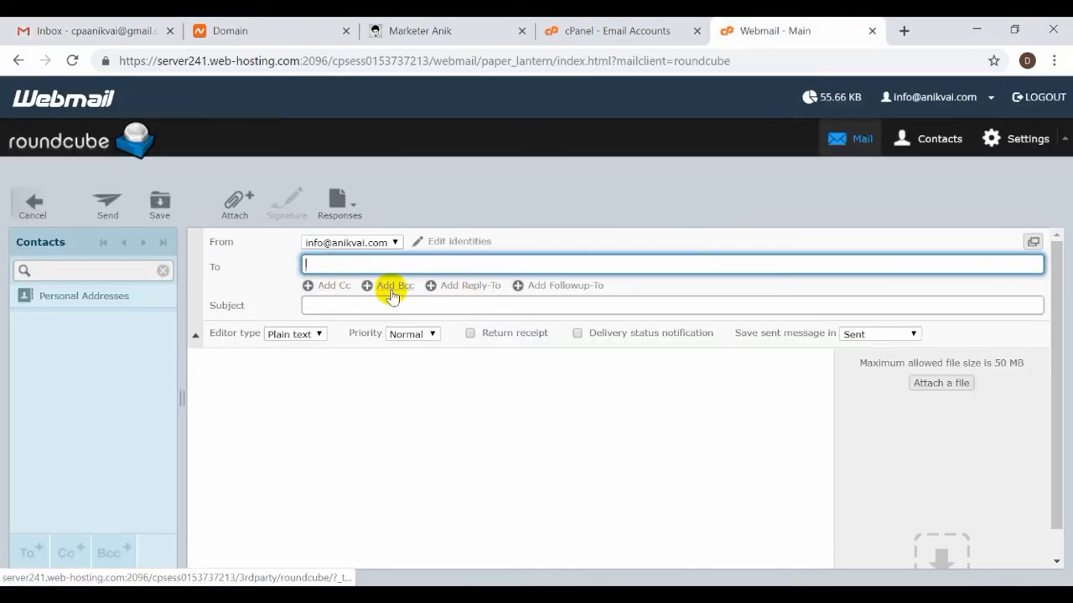
{"action": "left_click", "coordinate": [318, 309]}
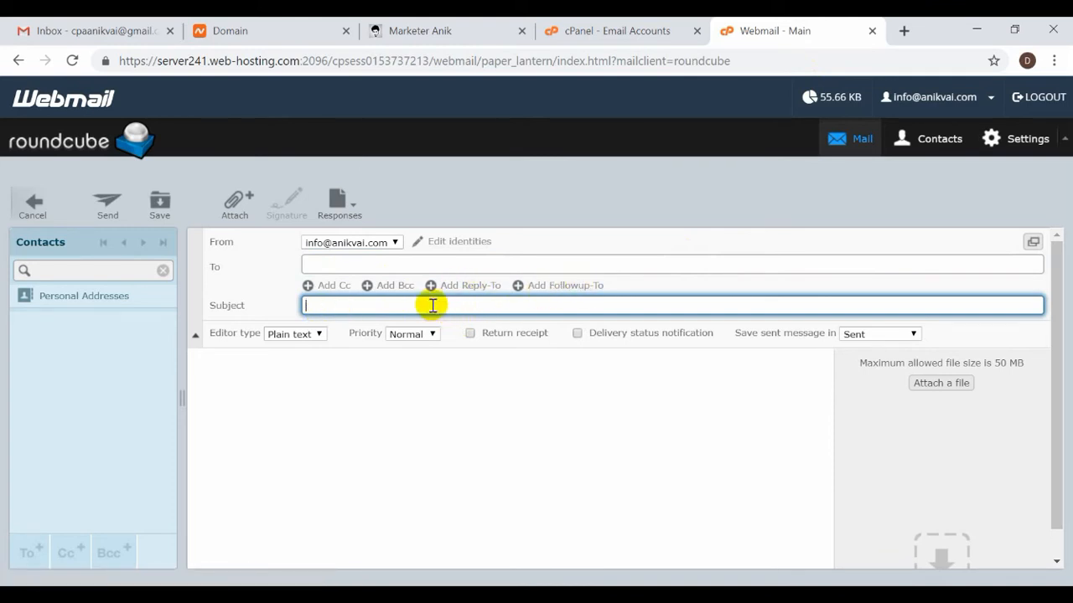
{"action": "left_click", "coordinate": [293, 334]}
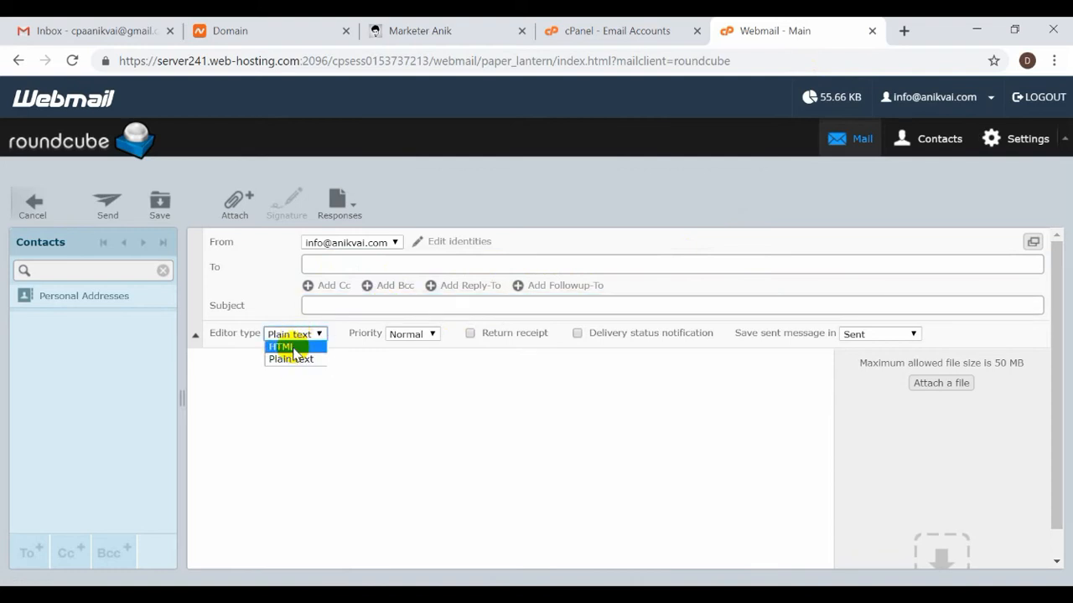
{"action": "left_click", "coordinate": [130, 25]}
Select the stray 'fg' text in the Gmail draft and dismiss the send-scheduling tip.
{"action": "left_click", "coordinate": [129, 25]}
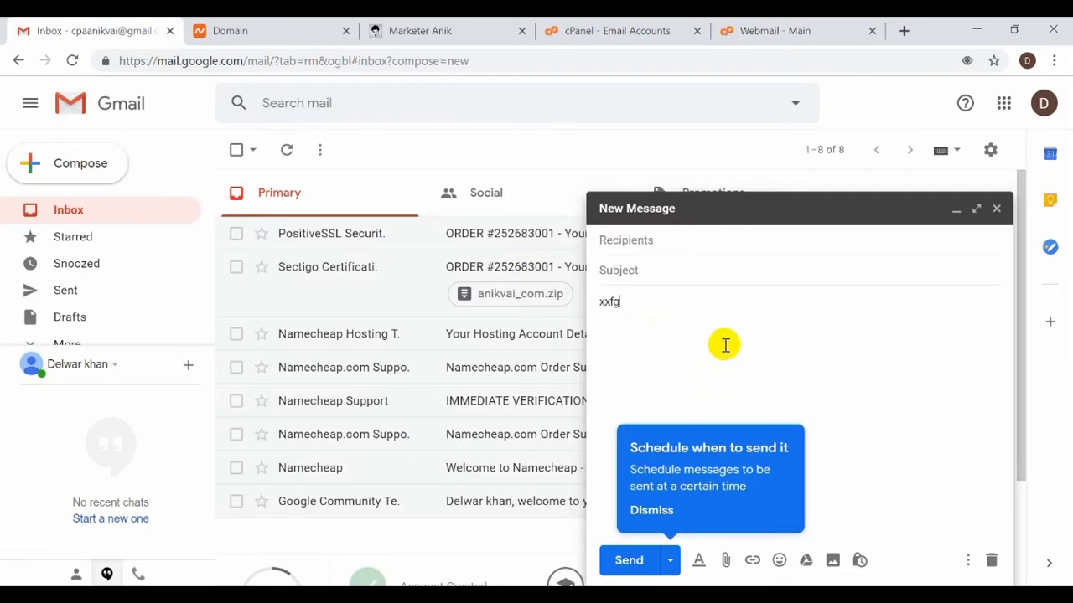
{"action": "type", "text": "fg"}
{"action": "left_click_drag", "start_coordinate": [671, 300], "coordinate": [579, 299]}
{"action": "right_click", "coordinate": [612, 303]}
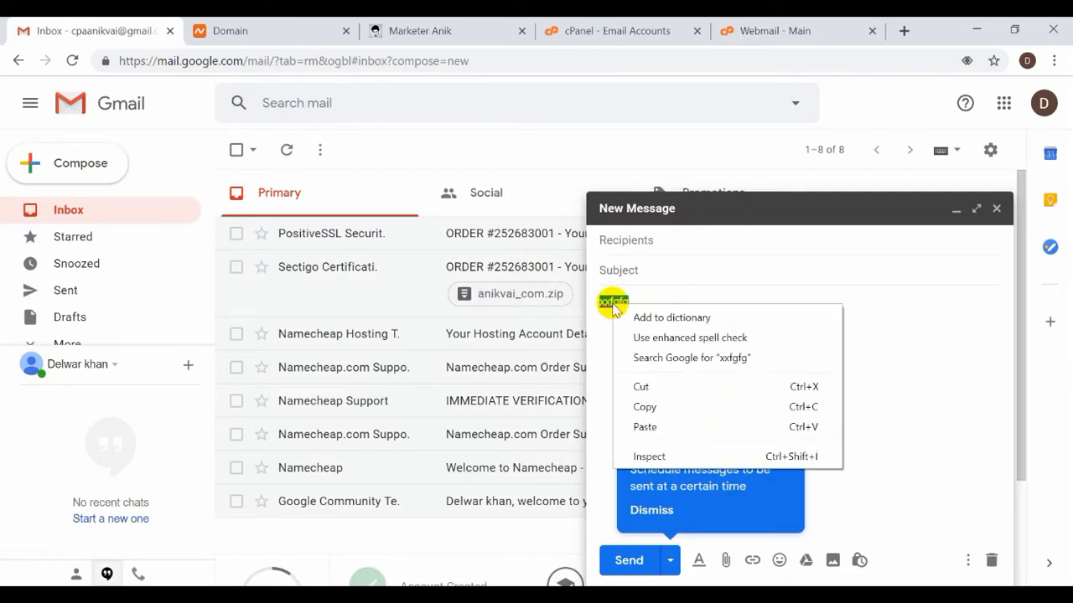
{"action": "left_click", "coordinate": [913, 333]}
{"action": "left_click", "coordinate": [725, 356]}
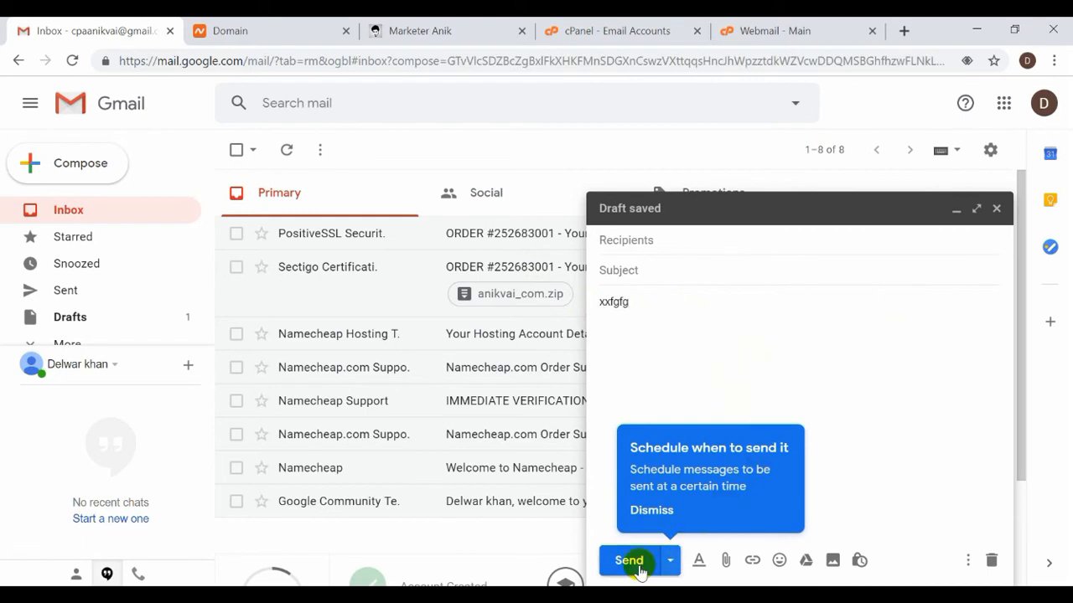
{"action": "left_click", "coordinate": [650, 509]}
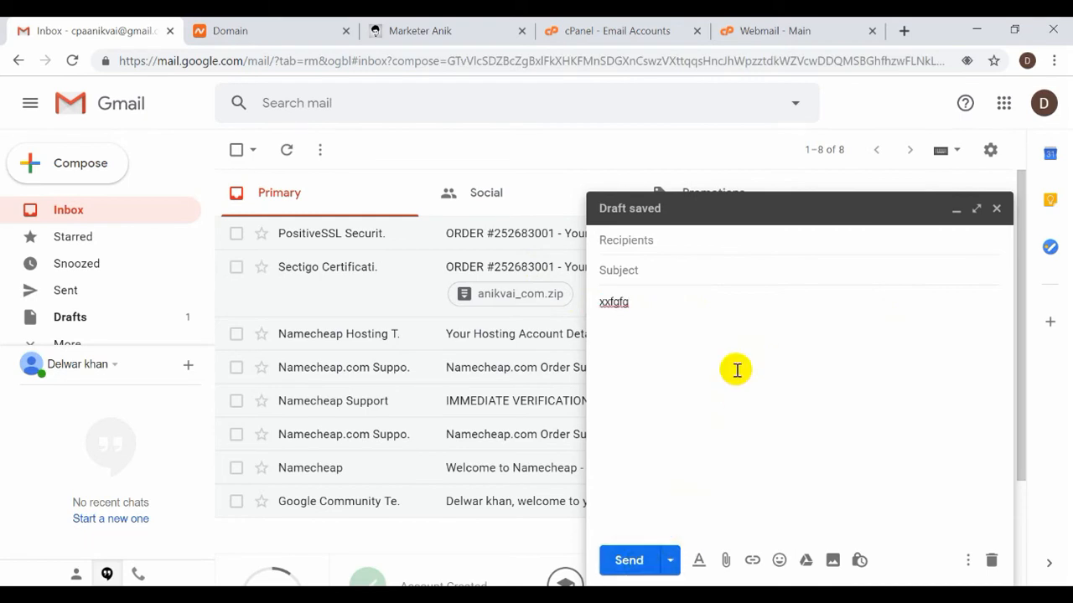
{"action": "left_click", "coordinate": [769, 27]}
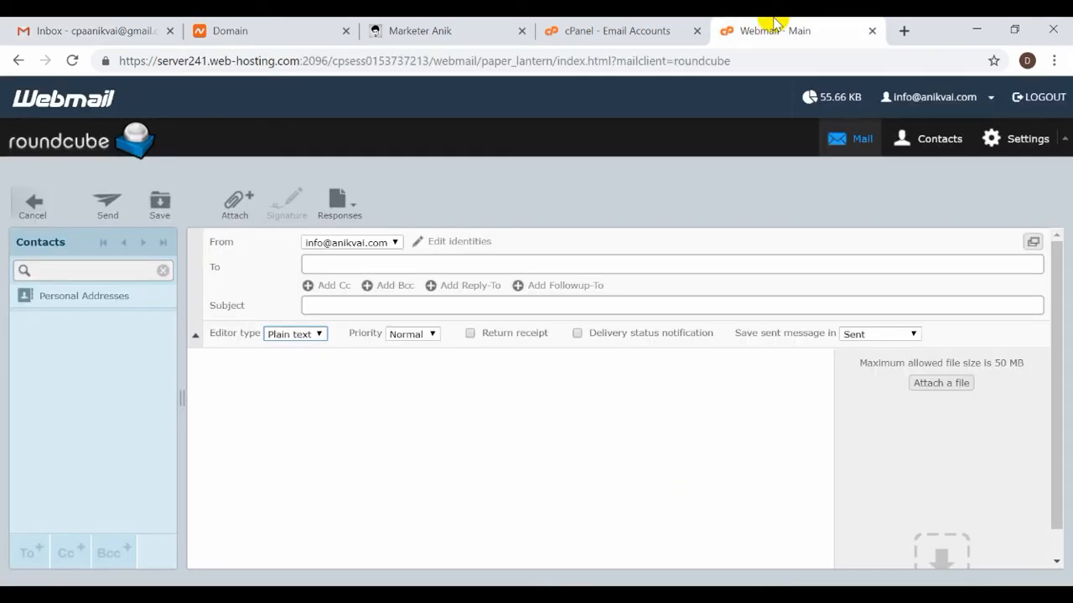
Delete the stray text from the Gmail draft and close the draft window.
{"action": "left_click", "coordinate": [131, 25]}
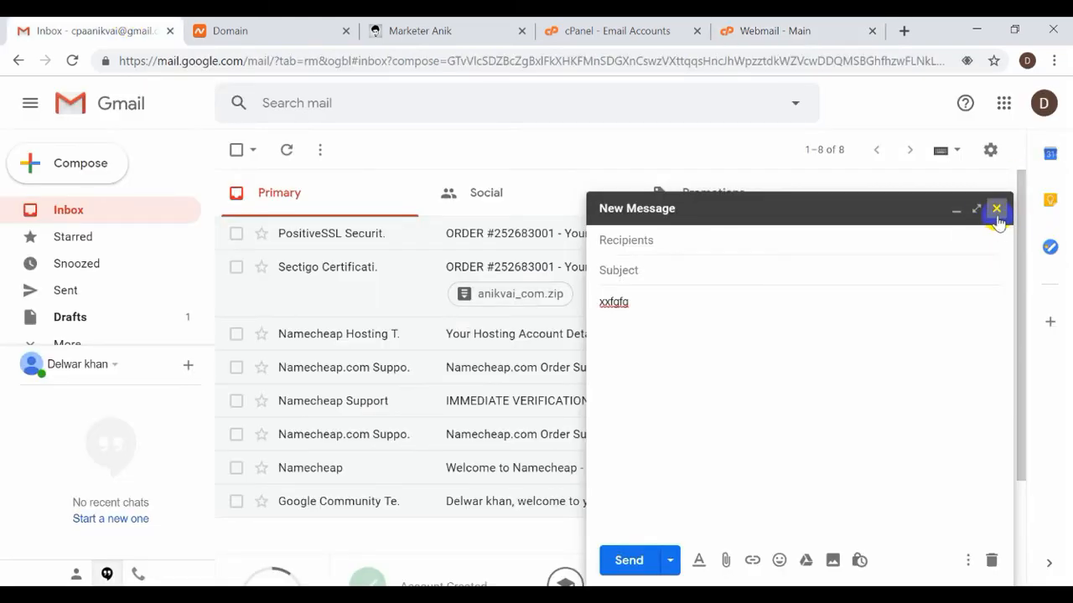
{"action": "left_click", "coordinate": [765, 303]}
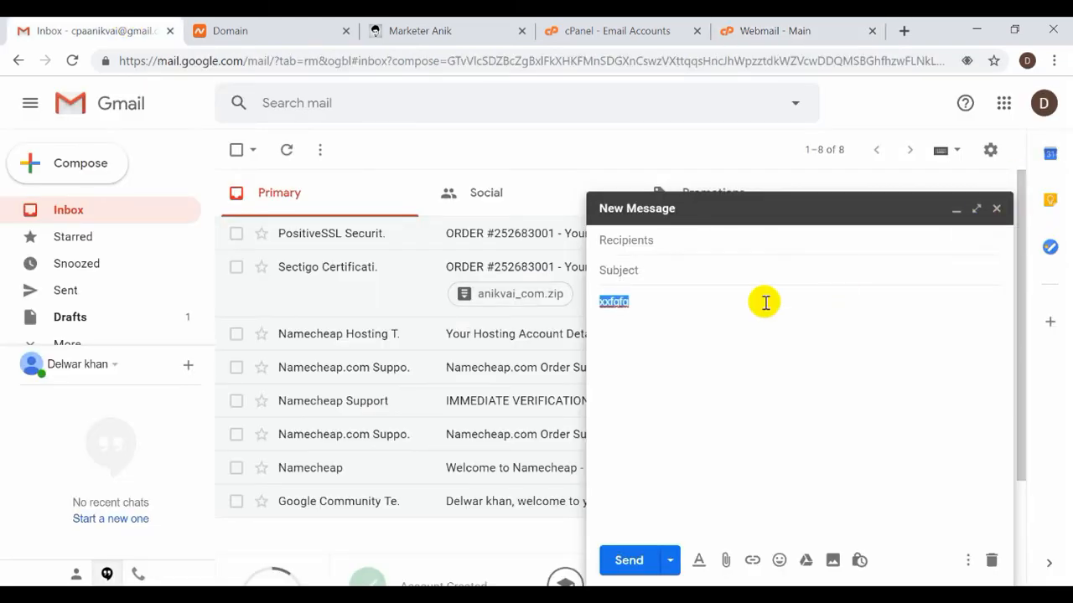
{"action": "key", "text": "BackSpace"}
{"action": "left_click", "coordinate": [995, 209]}
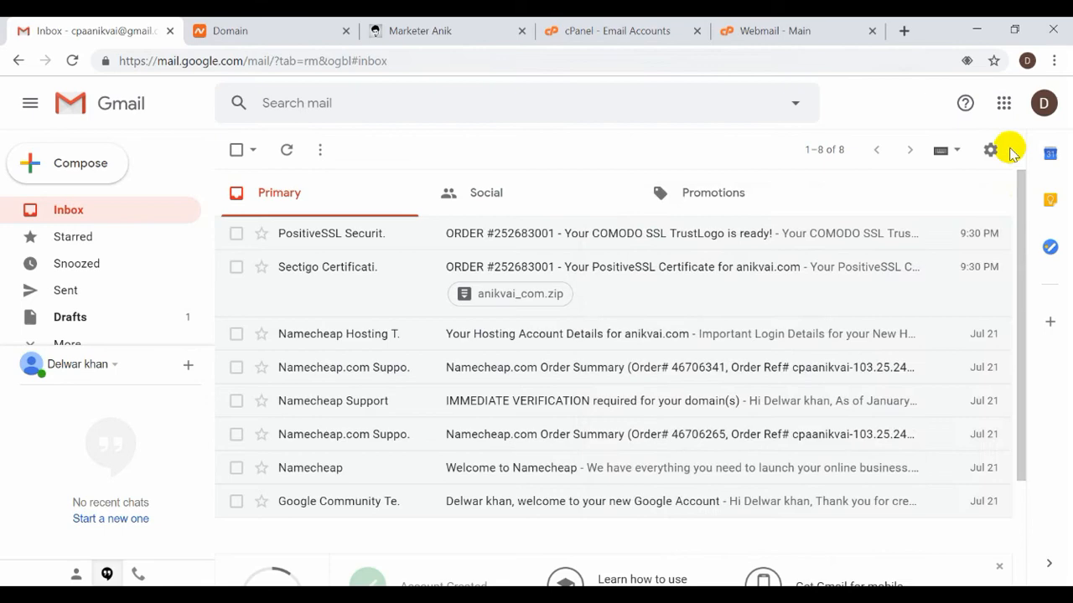
Copy the Gmail account's email address from the account details panel.
{"action": "left_click", "coordinate": [1043, 104]}
{"action": "triple_click", "coordinate": [991, 165]}
{"action": "right_click", "coordinate": [993, 167]}
{"action": "left_click", "coordinate": [995, 176]}
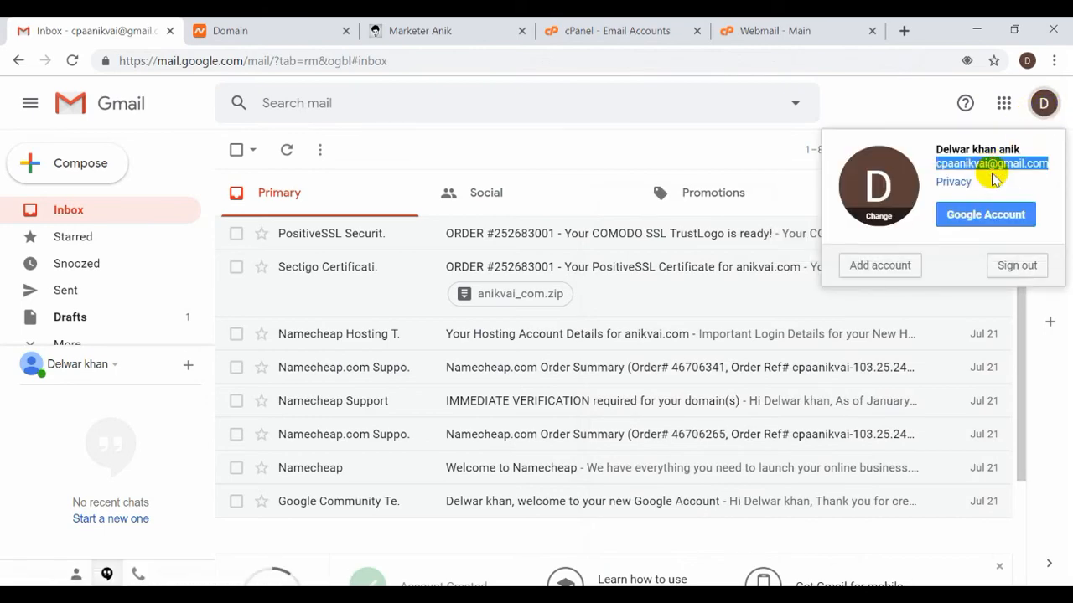
{"action": "left_click", "coordinate": [806, 27]}
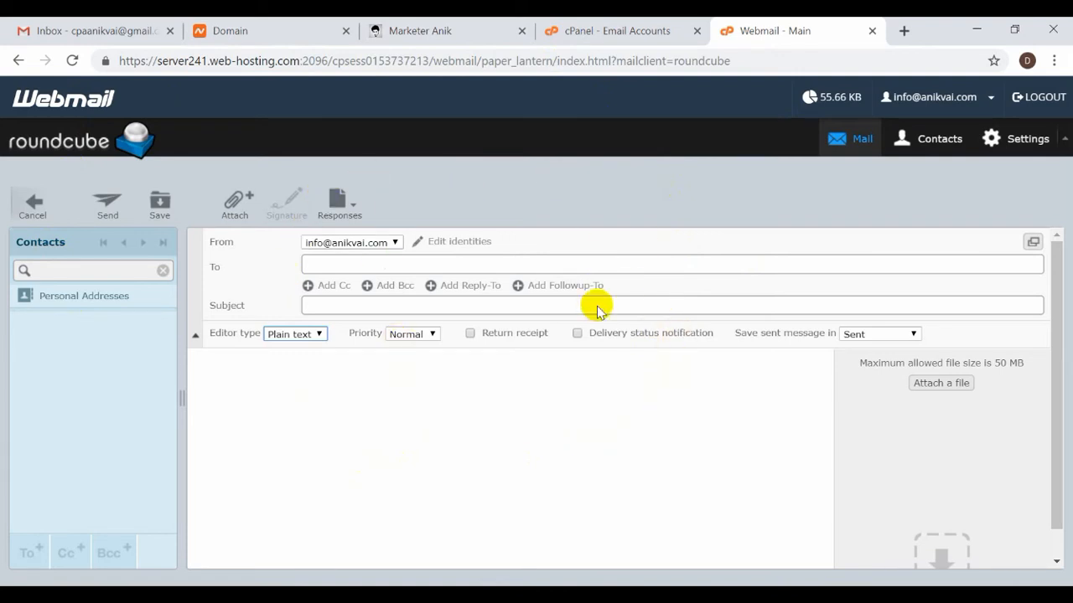
Paste the copied Gmail address as the recipient and fill in a short subject.
{"action": "key", "text": "ctrl"}
{"action": "key", "text": "ctrl"}
{"action": "key", "text": "ctrl"}
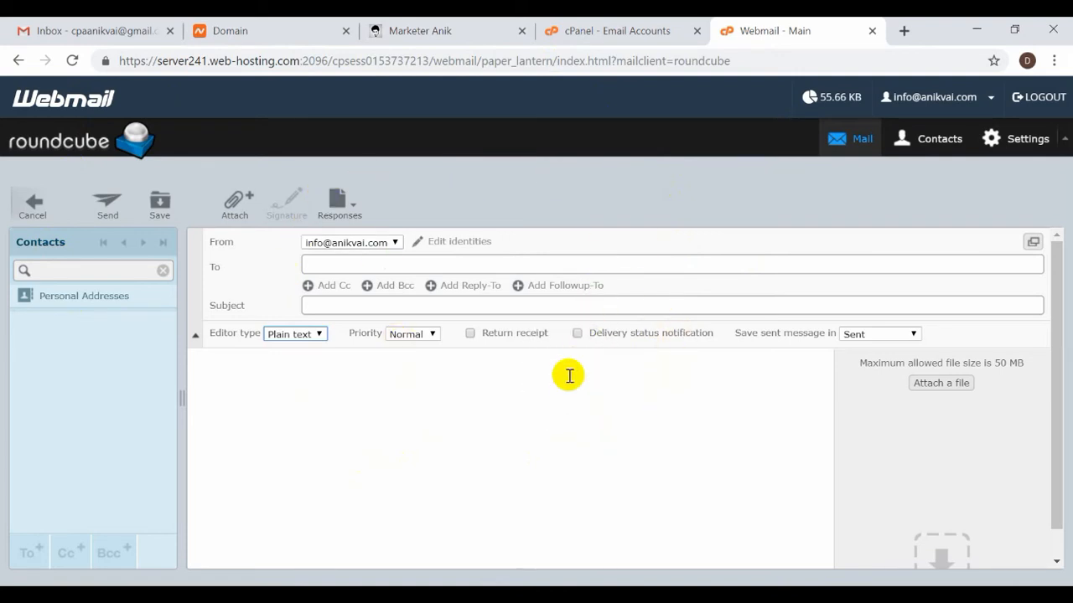
{"action": "key", "text": "ctrl"}
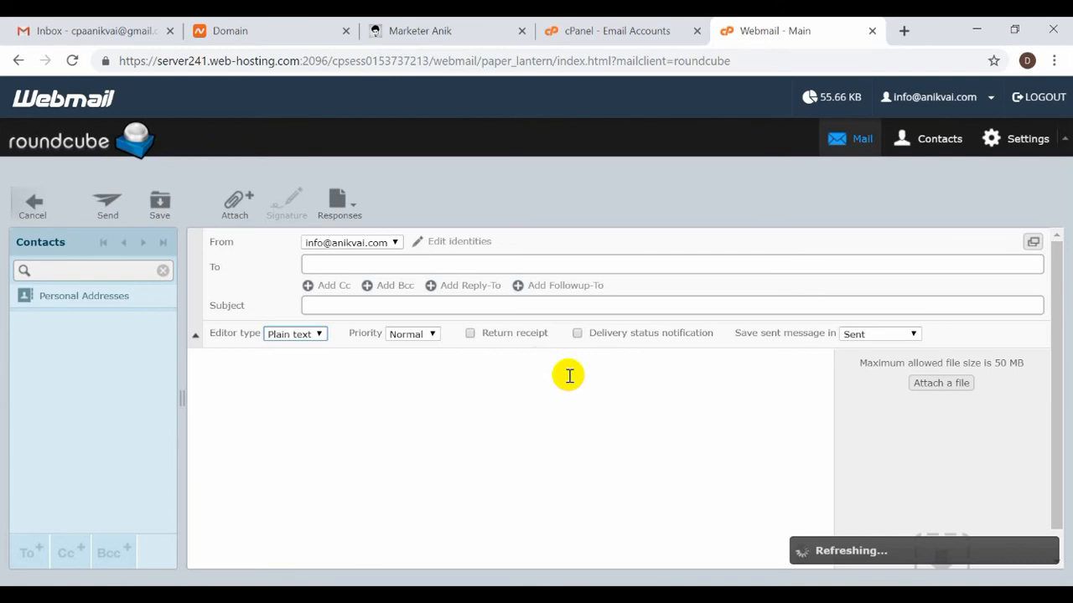
{"action": "key", "text": "ctrl"}
{"action": "key", "text": "ctrl"}
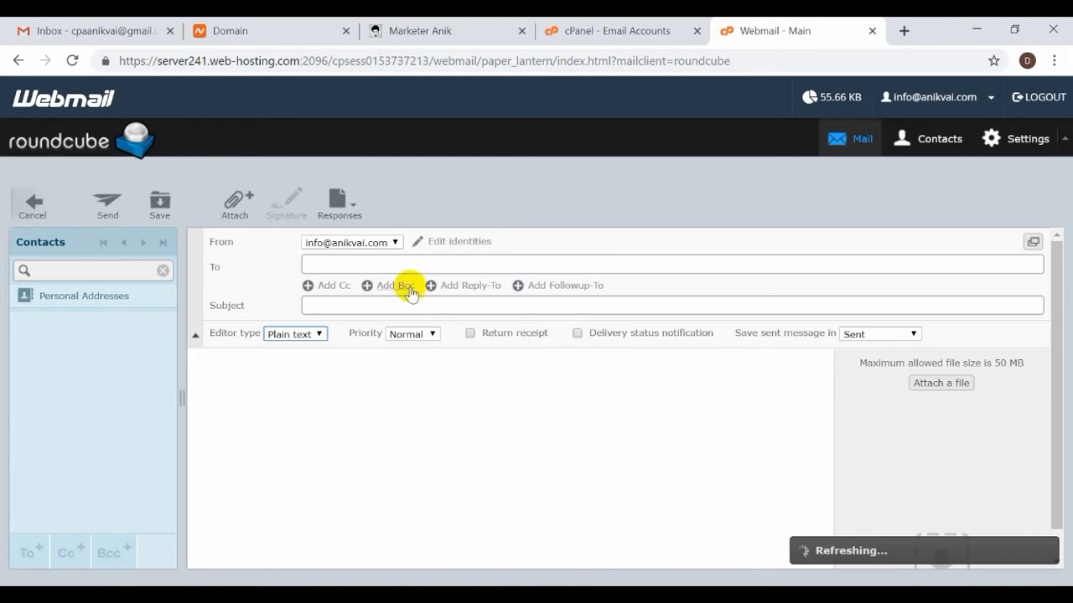
{"action": "left_click", "coordinate": [393, 262]}
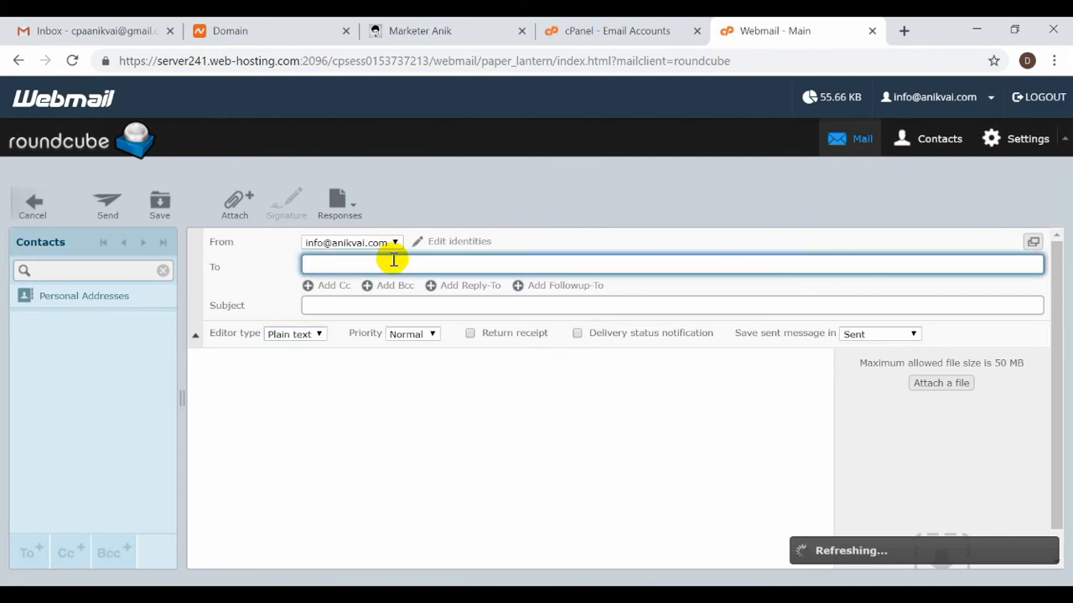
{"action": "key", "text": "ctrl+v"}
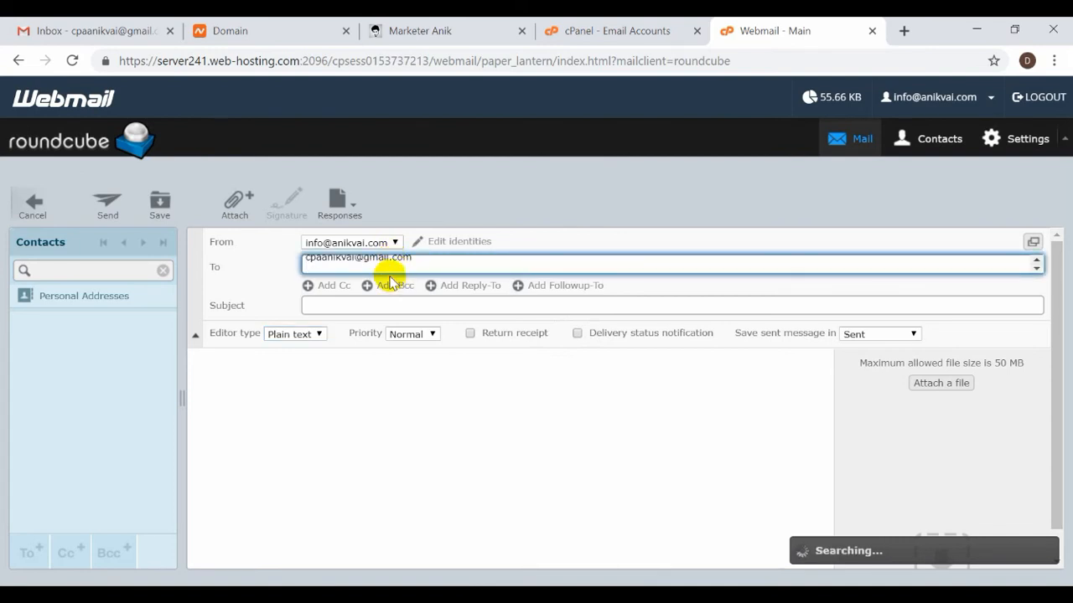
{"action": "left_click", "coordinate": [349, 303]}
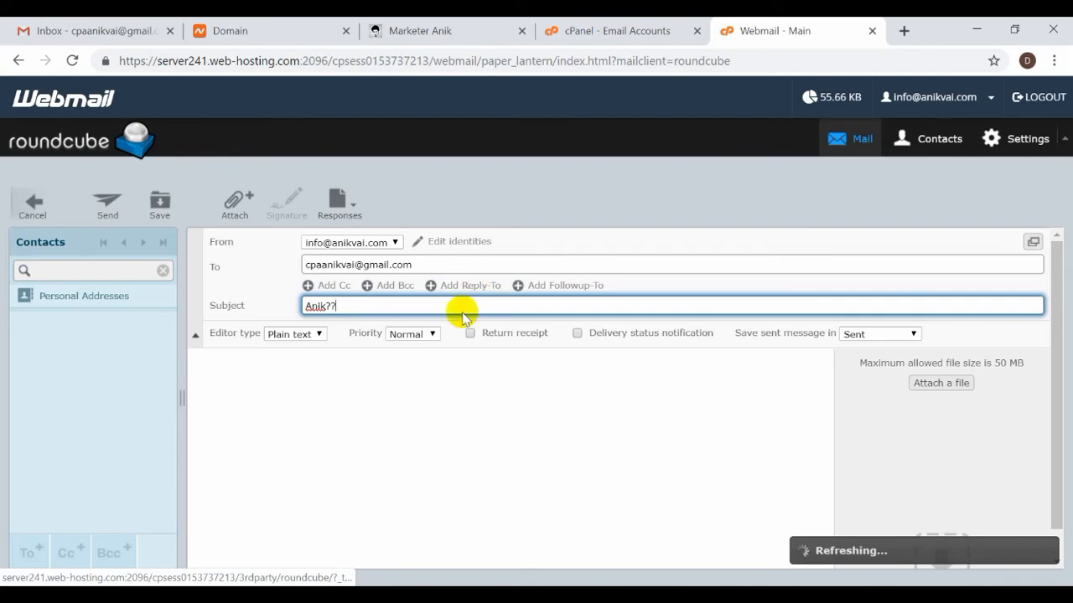
Glance through the COMODO SSL TrustLogo email in Gmail before returning to the message.
{"action": "left_click", "coordinate": [103, 28]}
{"action": "left_click", "coordinate": [395, 232]}
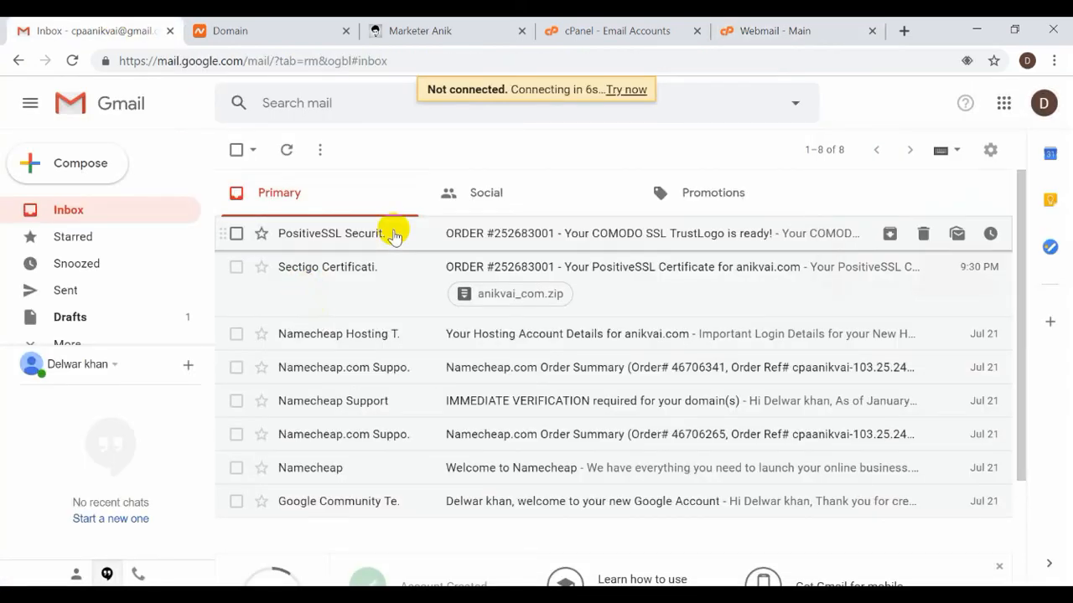
{"action": "scroll", "coordinate": [434, 461], "scroll_direction": "down", "scroll_amount": 5}
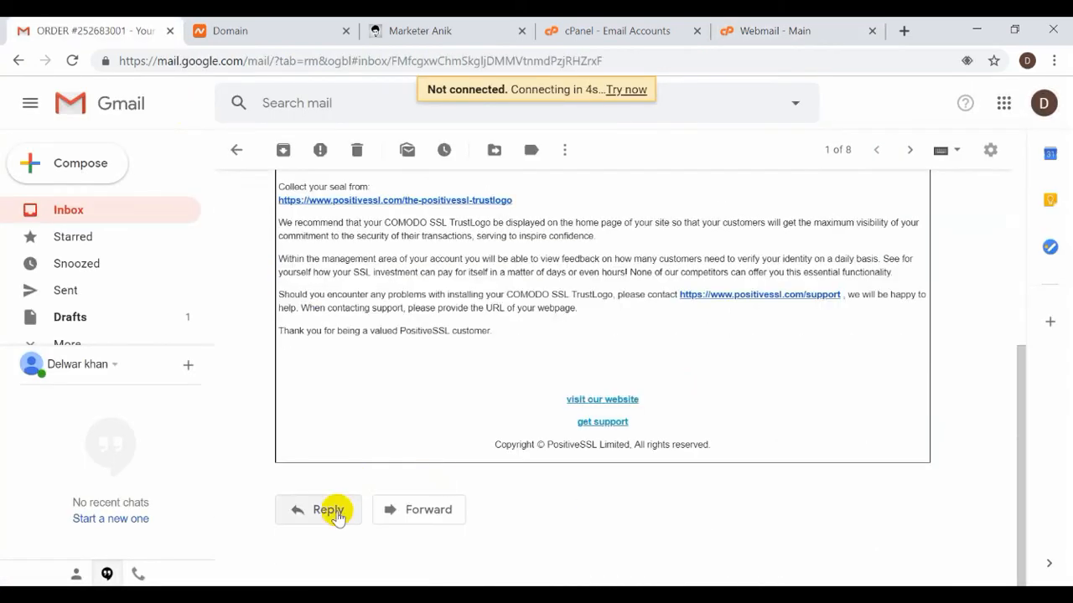
{"action": "left_click", "coordinate": [796, 28]}
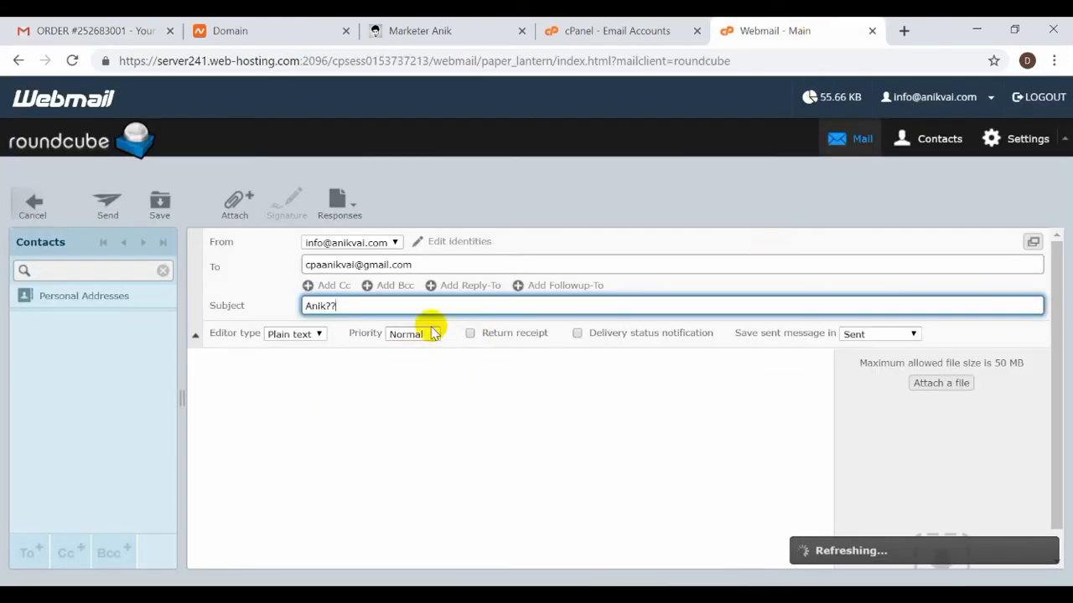
Add then remove a Reply-To field and move the connection error aside to reach the body.
{"action": "left_click", "coordinate": [460, 286]}
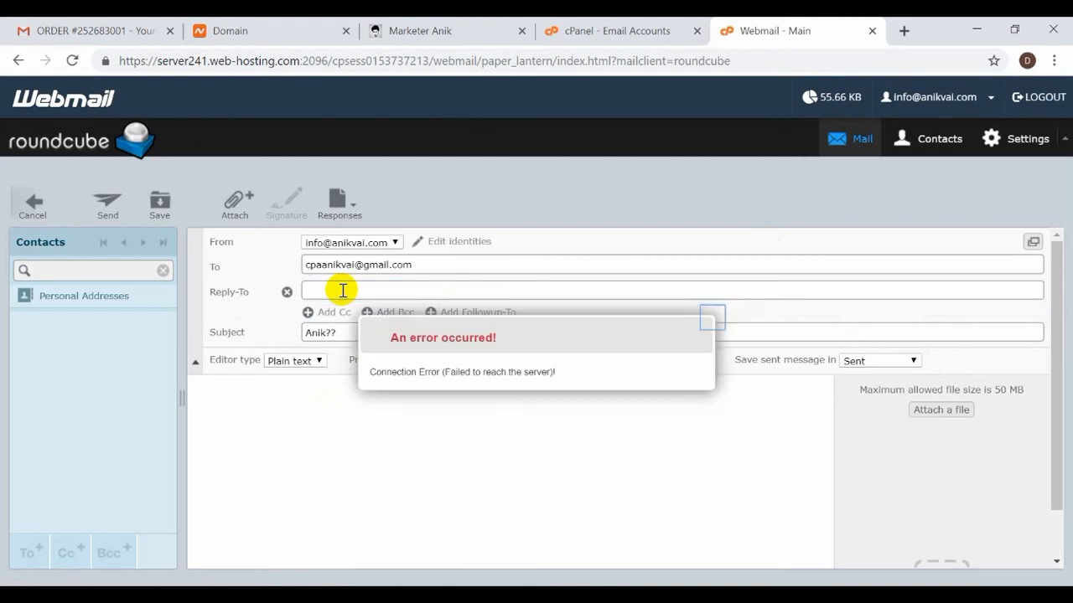
{"action": "left_click", "coordinate": [287, 293]}
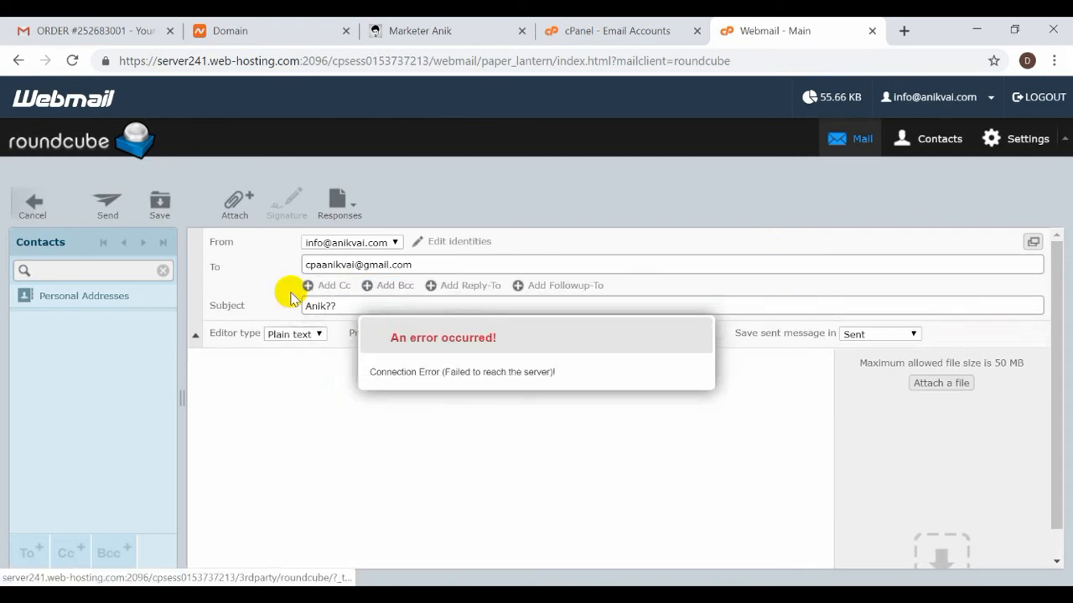
{"action": "left_click", "coordinate": [380, 435]}
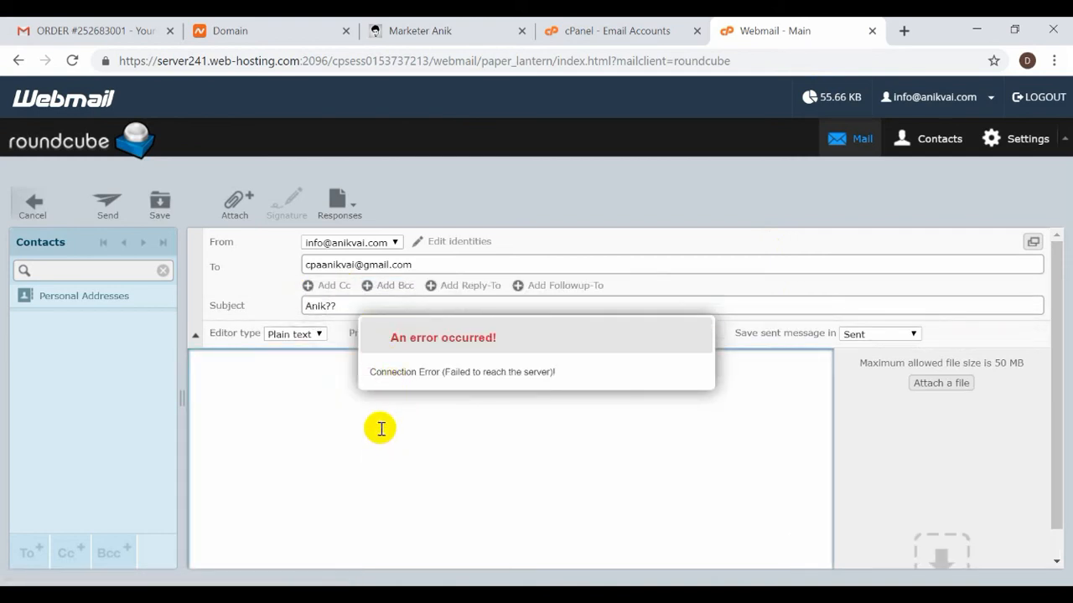
{"action": "triple_click", "coordinate": [426, 372]}
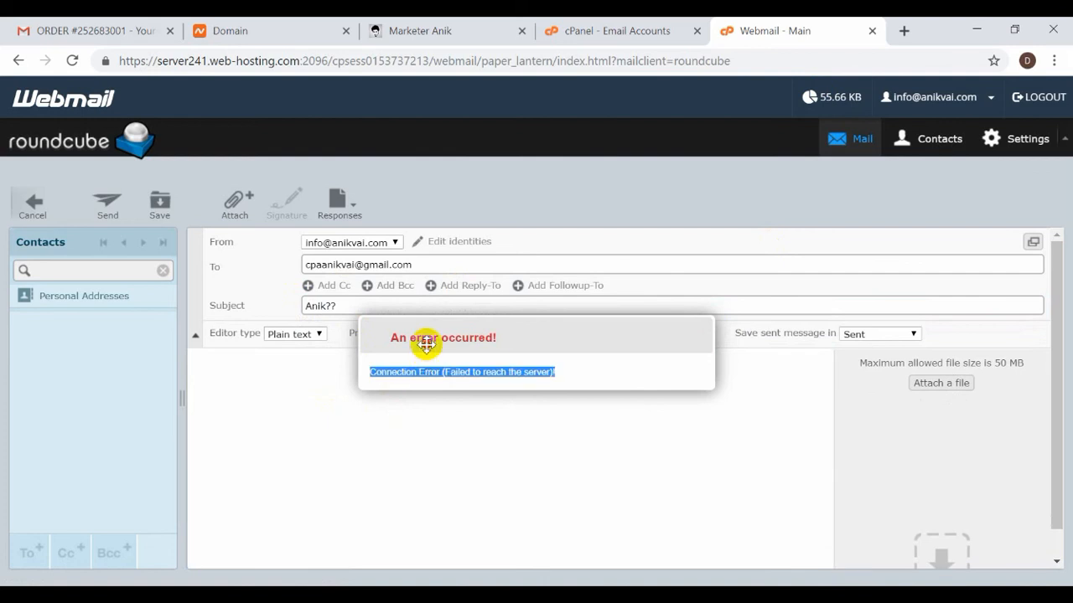
{"action": "left_click_drag", "start_coordinate": [425, 337], "coordinate": [813, 173]}
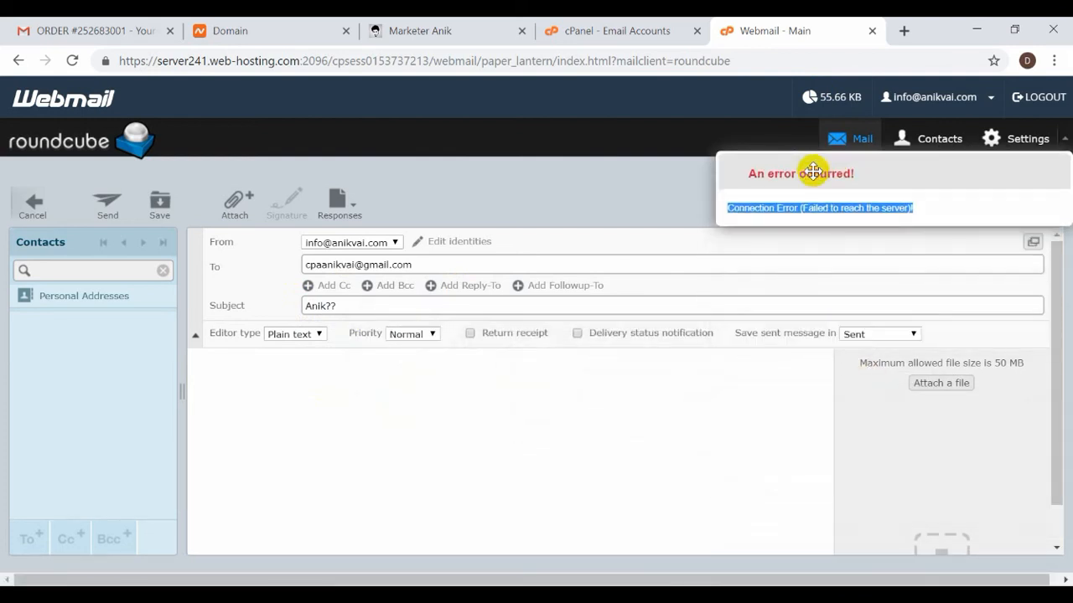
{"action": "left_click", "coordinate": [377, 452]}
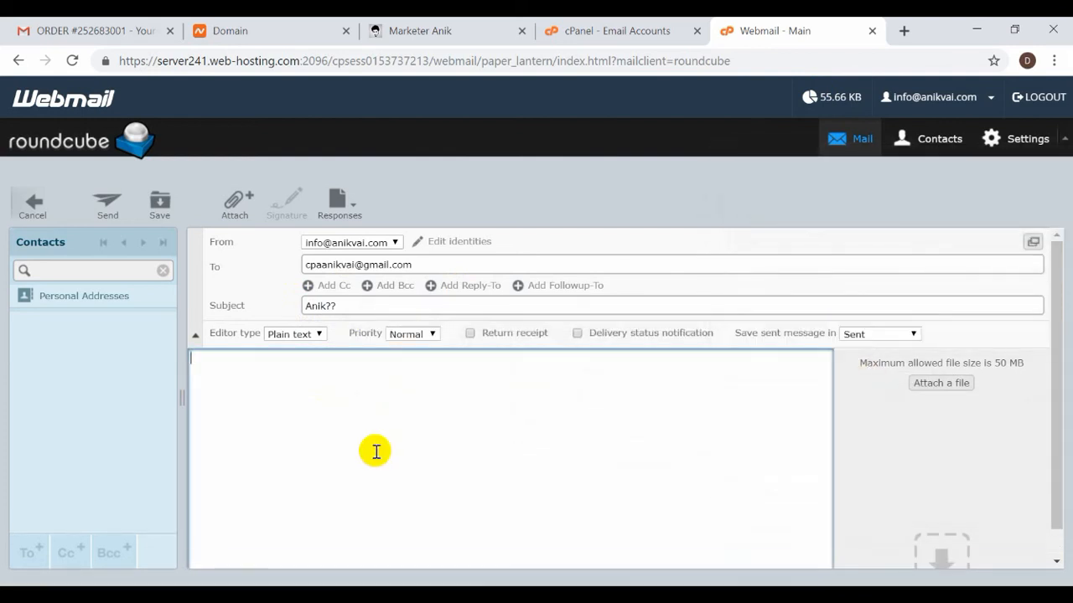
Switch the message to HTML and write HELOO BOSS in the body.
{"action": "left_click", "coordinate": [297, 334]}
{"action": "left_click", "coordinate": [297, 344]}
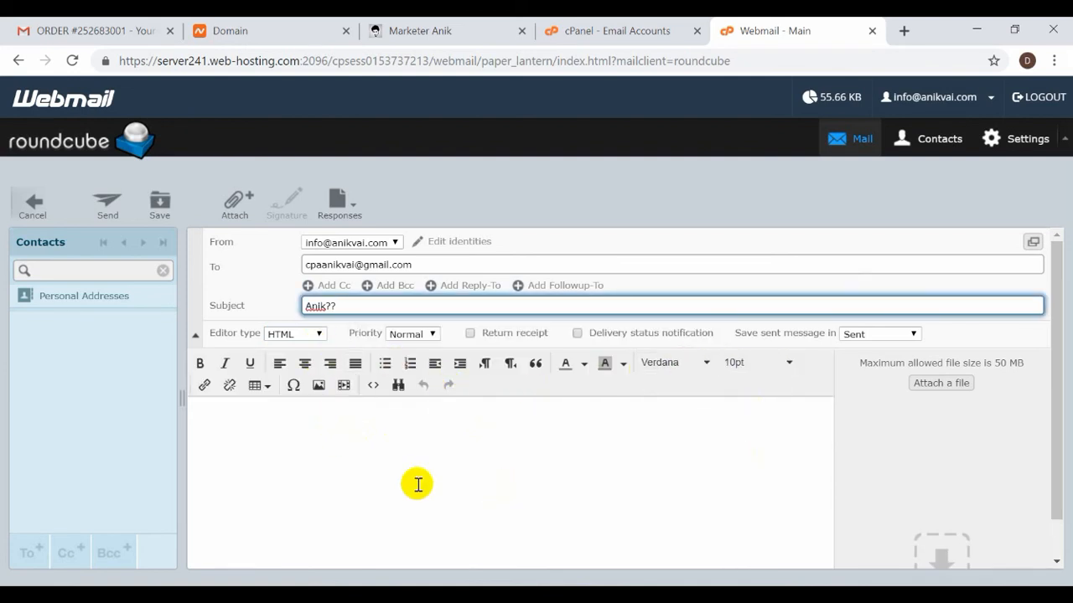
{"action": "left_click", "coordinate": [327, 460]}
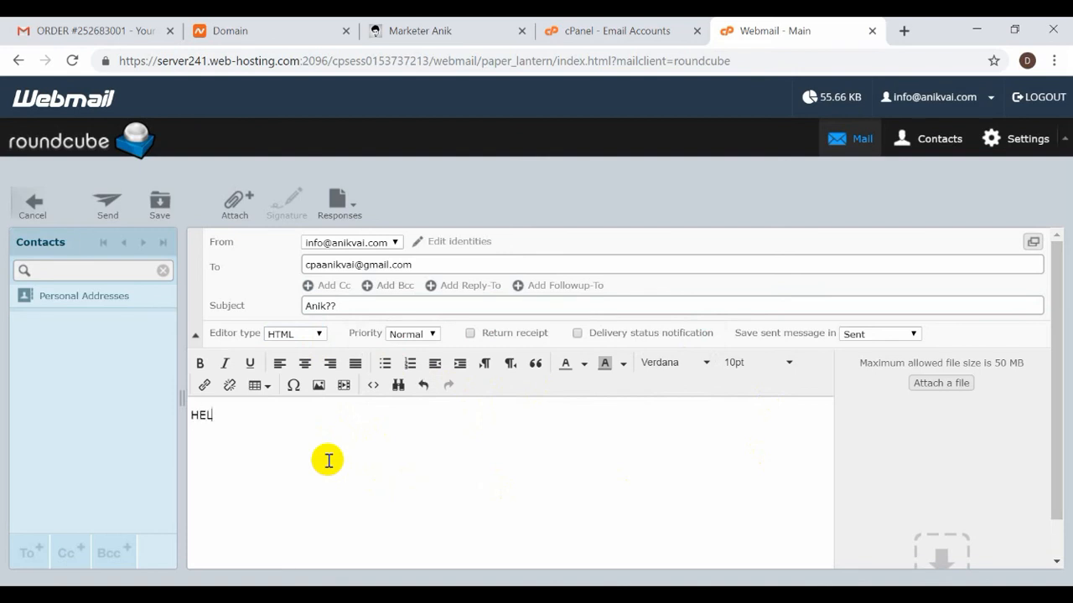
{"action": "key", "text": "ctrl+a"}
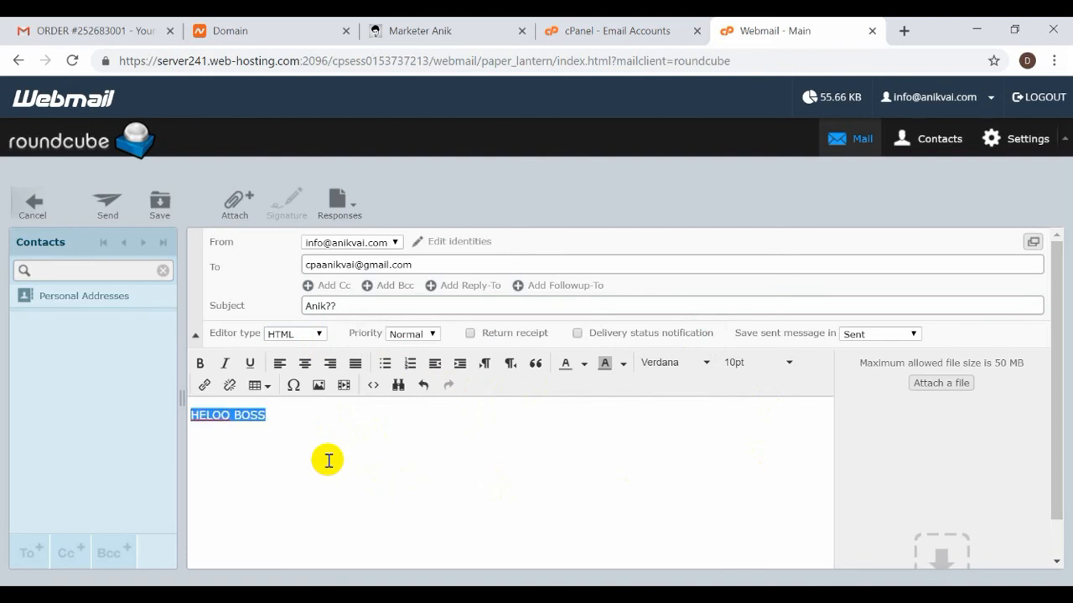
Centre HELOO BOSS and enlarge it to 36pt.
{"action": "left_click", "coordinate": [306, 364]}
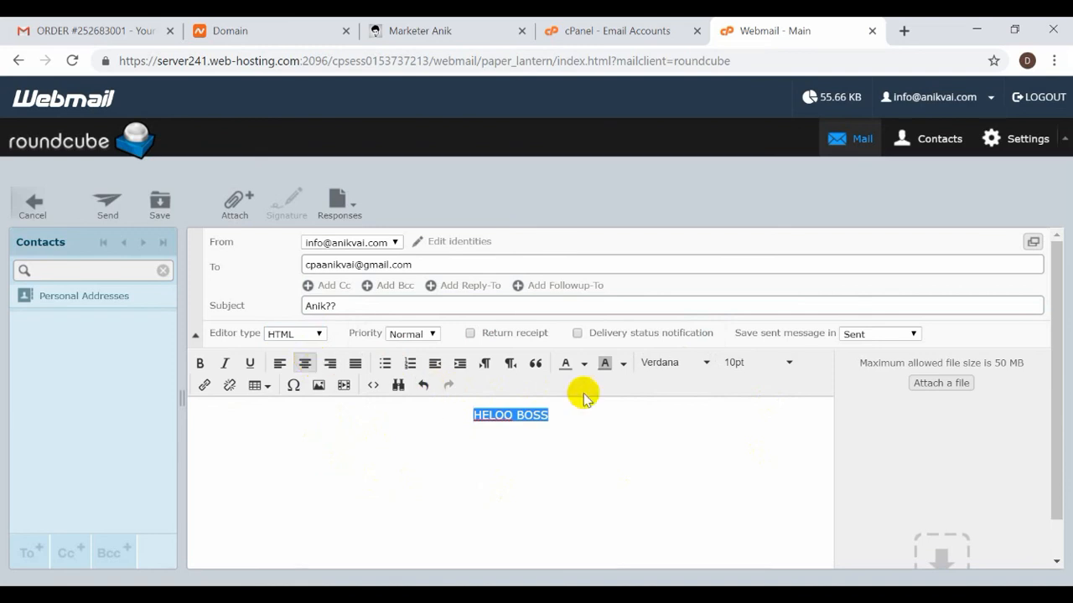
{"action": "left_click", "coordinate": [734, 364]}
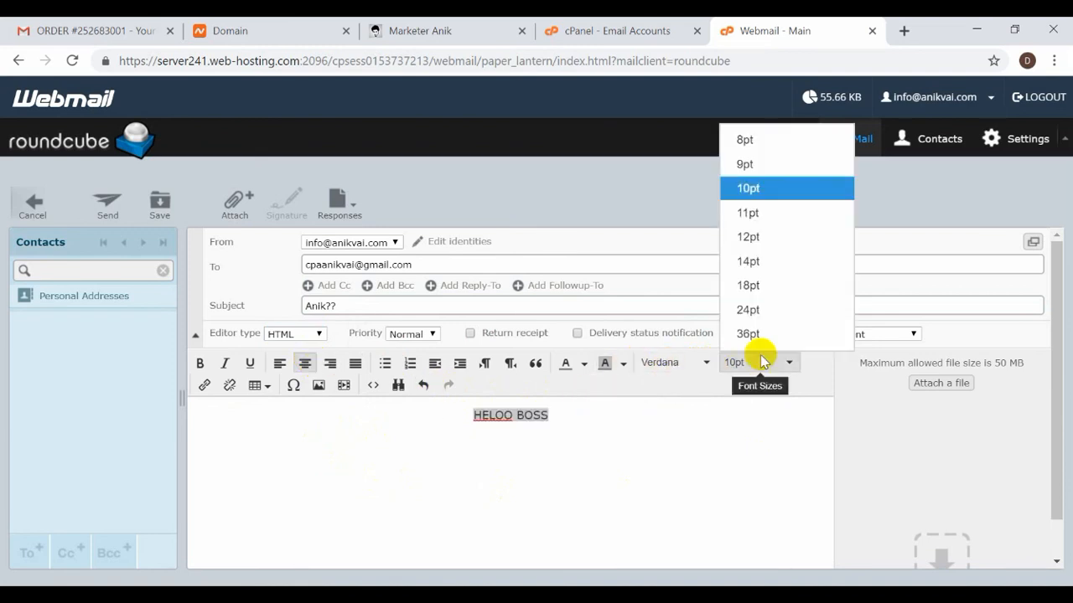
{"action": "left_click", "coordinate": [745, 334]}
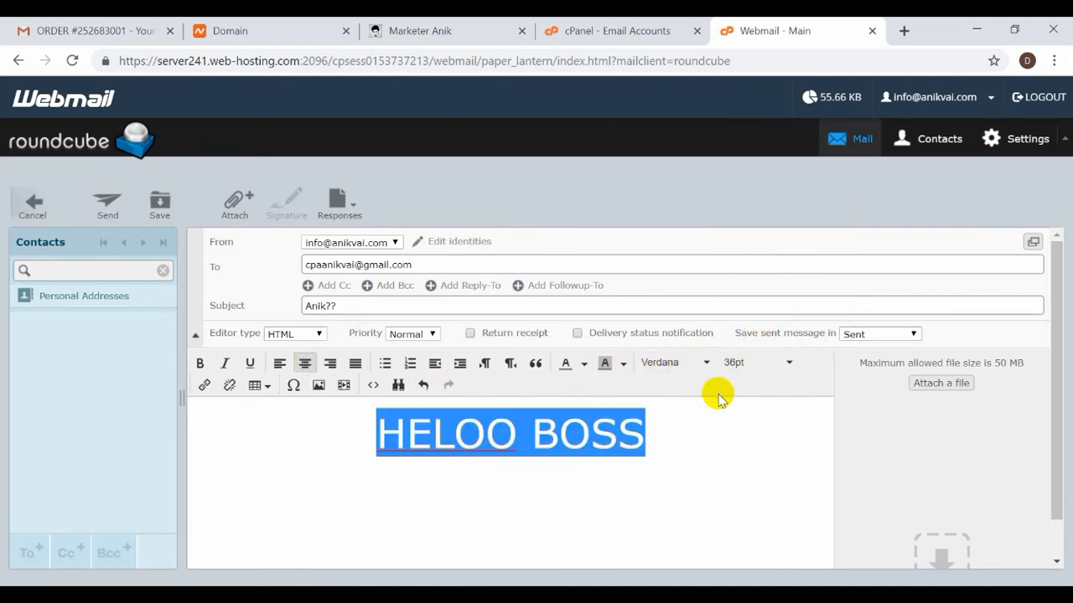
{"action": "left_click", "coordinate": [591, 436]}
{"action": "left_click_drag", "start_coordinate": [684, 438], "coordinate": [362, 432]}
Colour HELOO BOSS orange and send the message.
{"action": "left_click", "coordinate": [585, 364]}
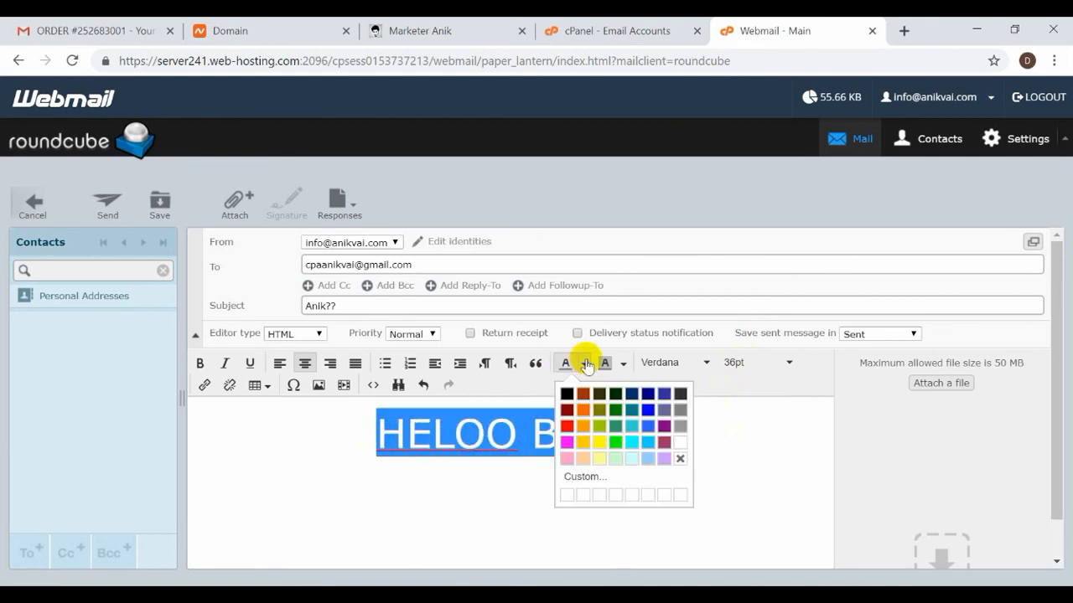
{"action": "left_click", "coordinate": [582, 408]}
{"action": "left_click", "coordinate": [527, 513]}
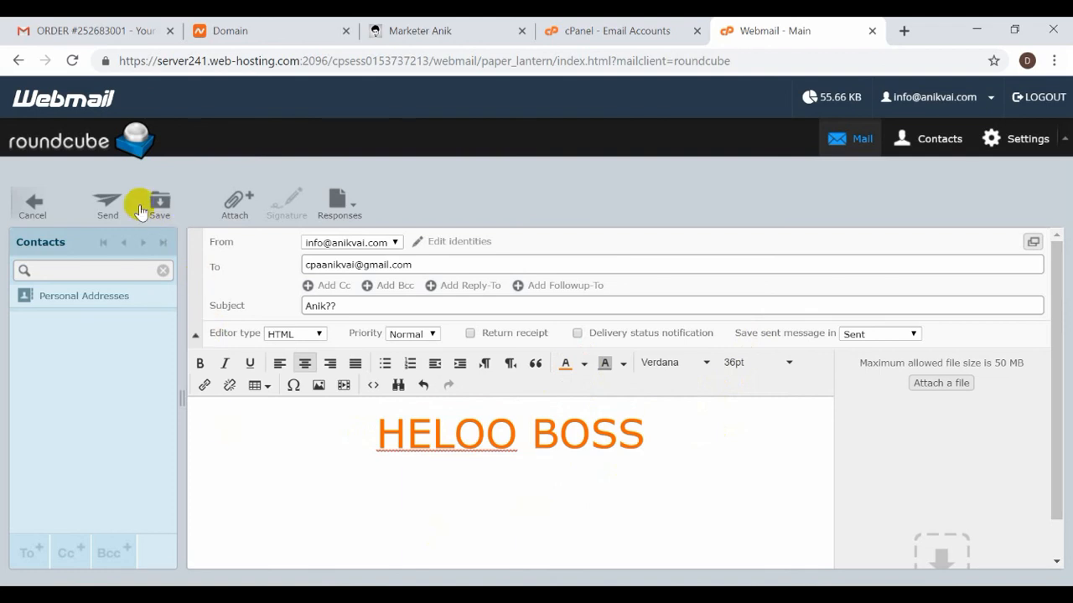
{"action": "left_click", "coordinate": [110, 206]}
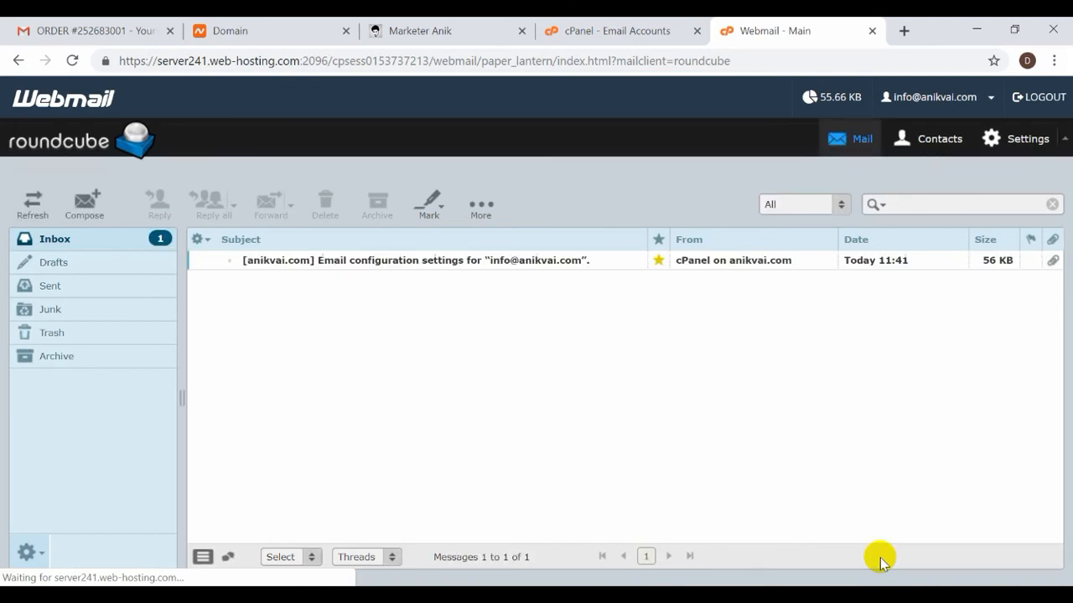
{"action": "left_click", "coordinate": [124, 30]}
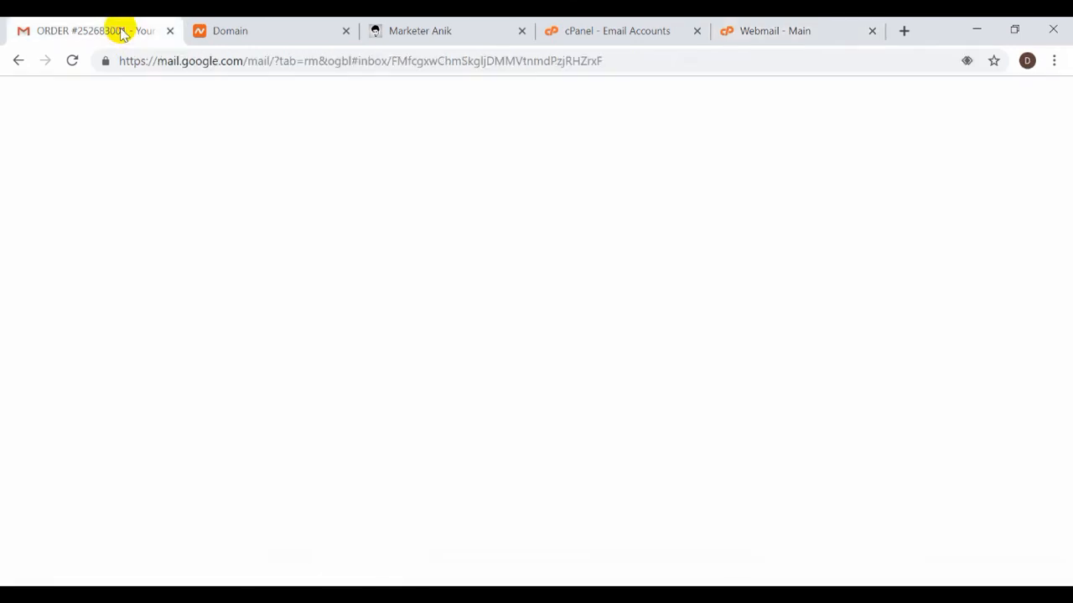
Open the HELOO BOSS message from info in the Gmail inbox and check its large orange text.
{"action": "left_click", "coordinate": [105, 209]}
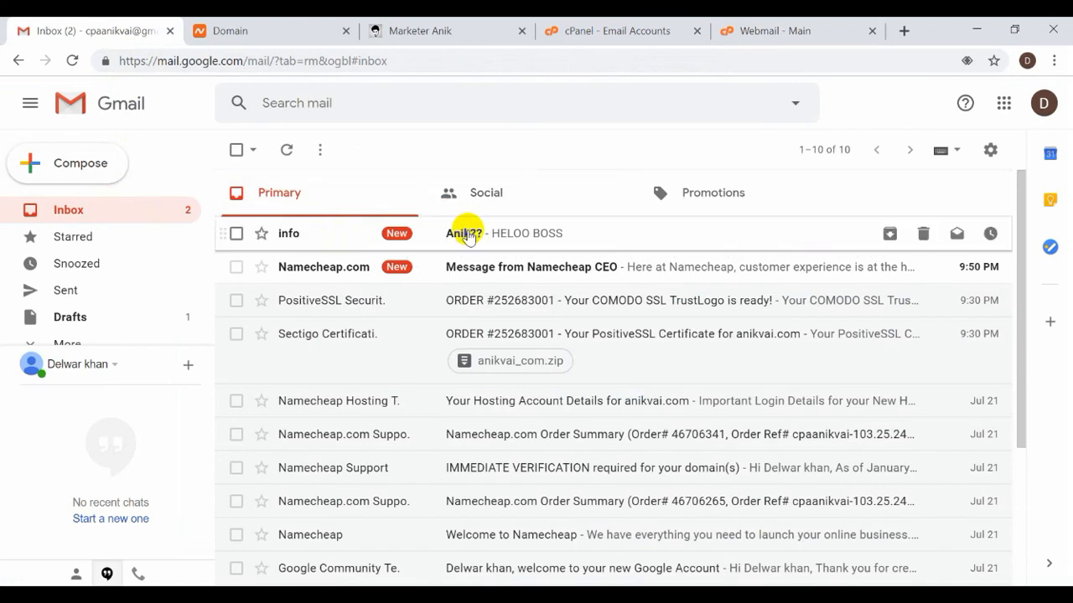
{"action": "left_click", "coordinate": [557, 235]}
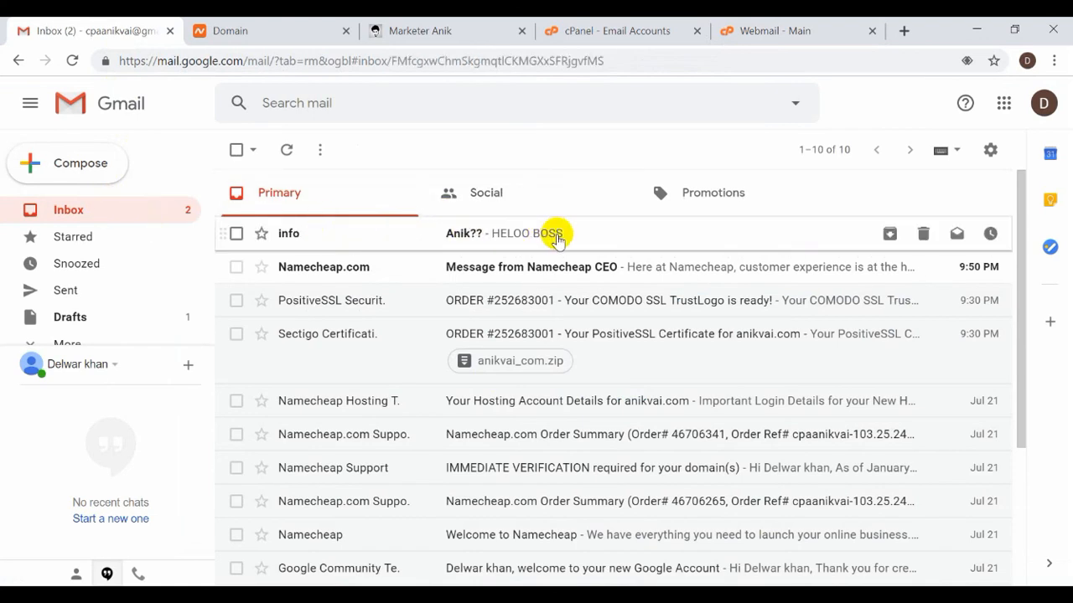
{"action": "left_click_drag", "start_coordinate": [517, 316], "coordinate": [811, 307]}
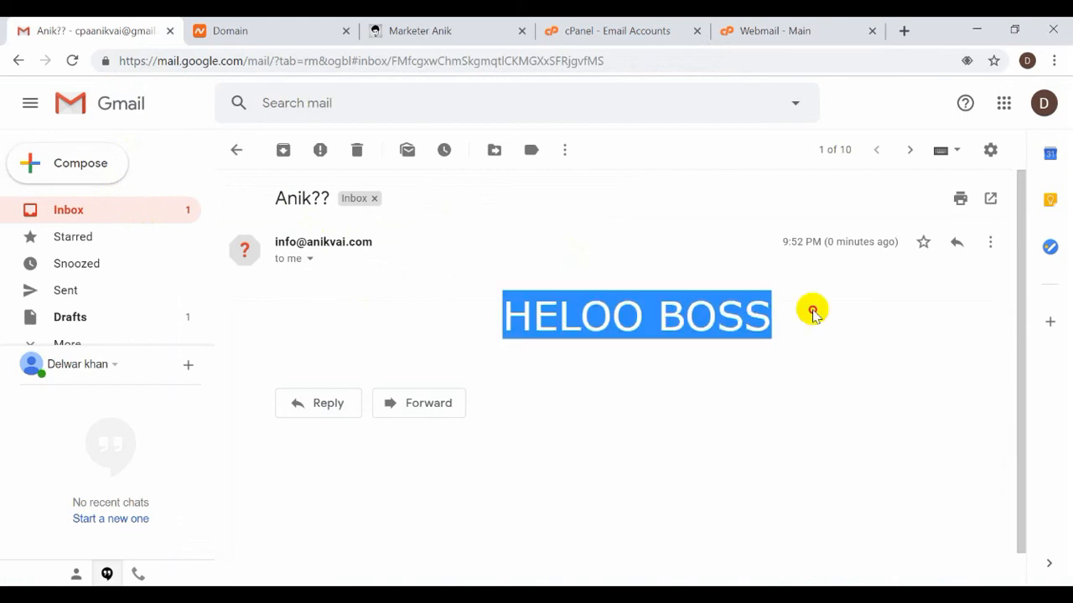
{"action": "left_click", "coordinate": [825, 335]}
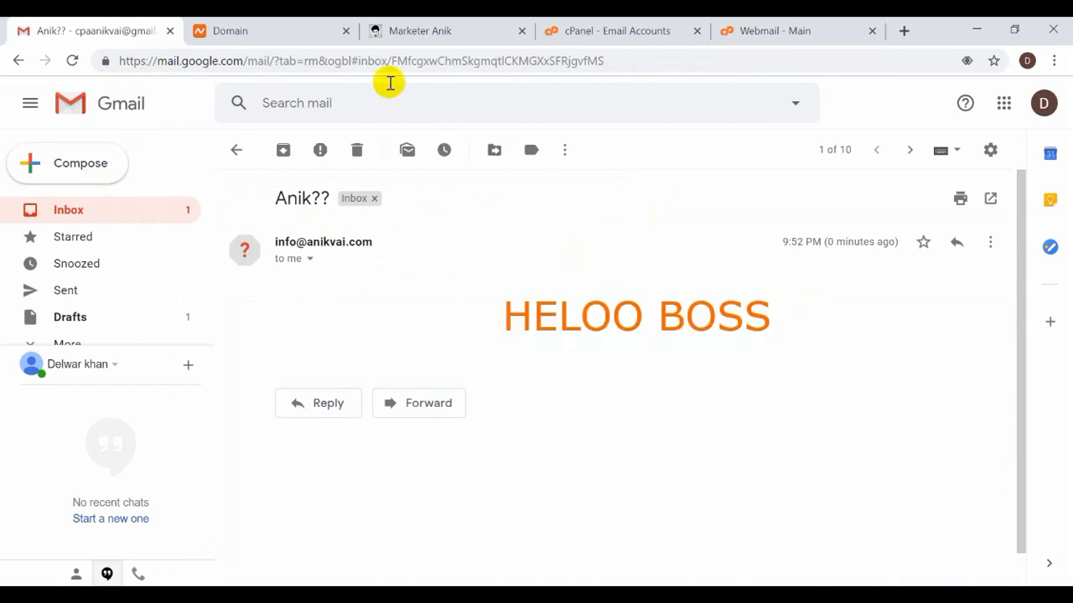
{"action": "left_click", "coordinate": [622, 25]}
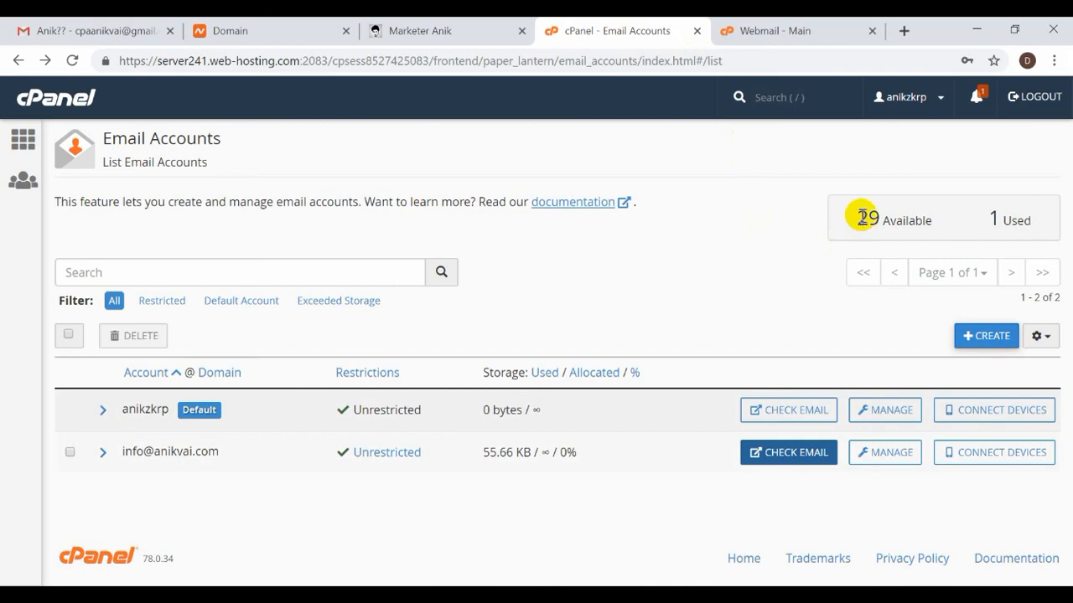
Highlight the 29 Available accounts counter, glance at anikvai.com, then show the Roundcube inbox.
{"action": "left_click_drag", "start_coordinate": [855, 216], "coordinate": [913, 219]}
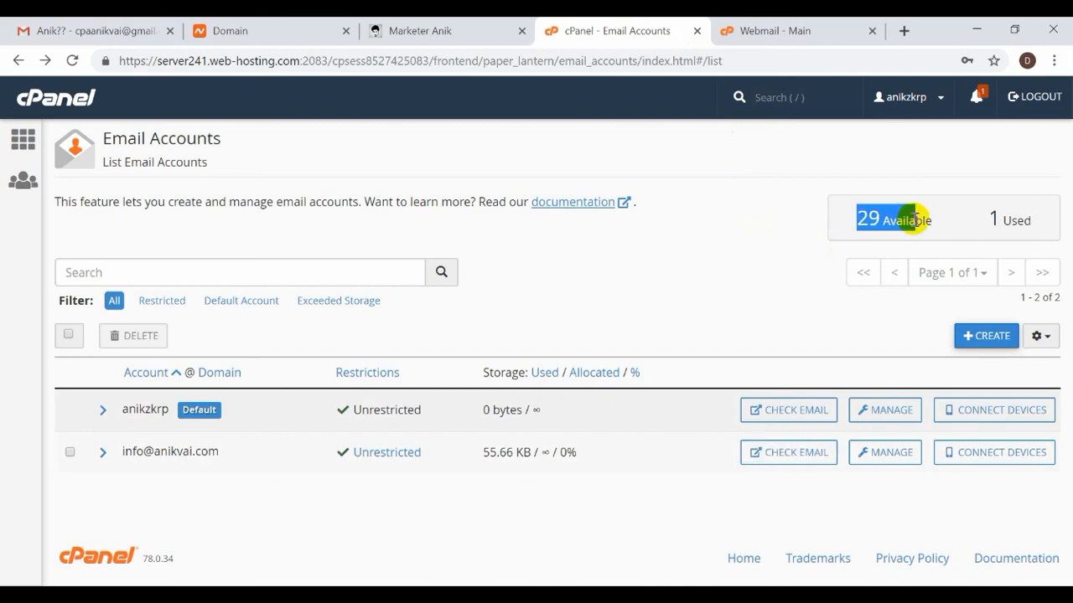
{"action": "left_click", "coordinate": [416, 31]}
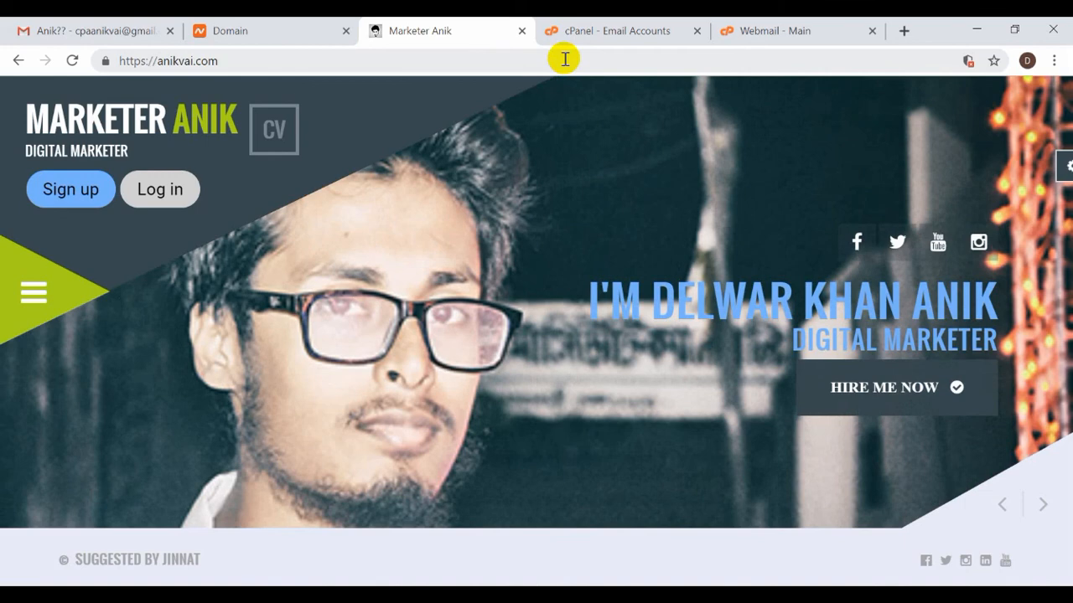
{"action": "left_click", "coordinate": [665, 25]}
{"action": "left_click", "coordinate": [778, 25]}
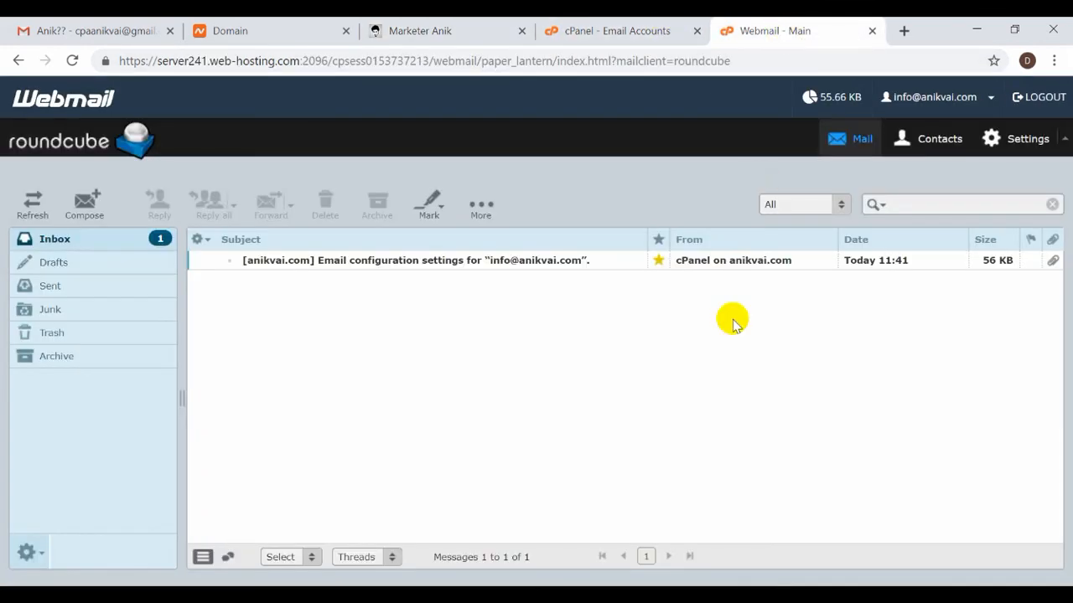